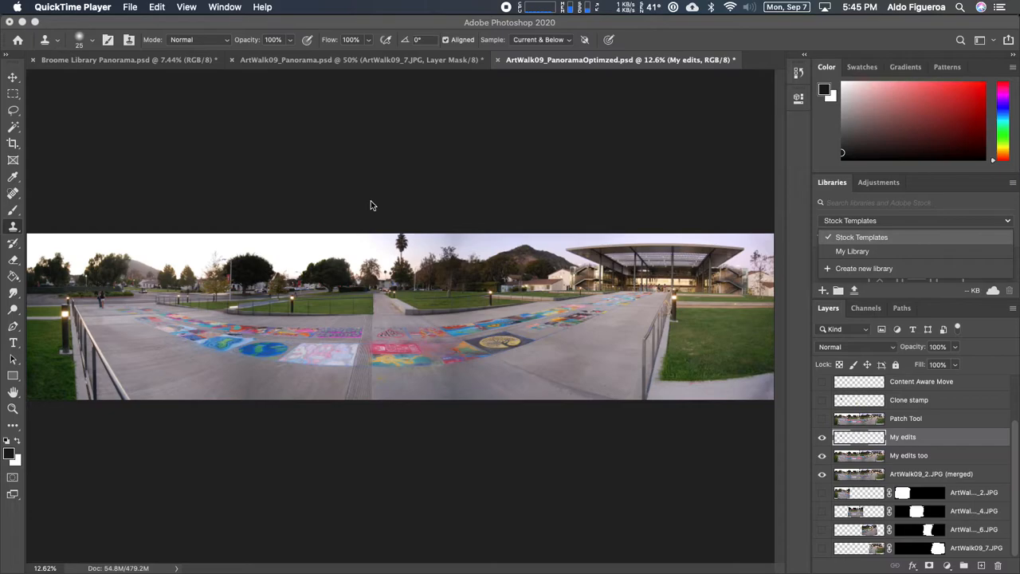
- Compare the panorama with and without the My edits and My edits too layers by toggling layer visibility
left_click(390, 145)
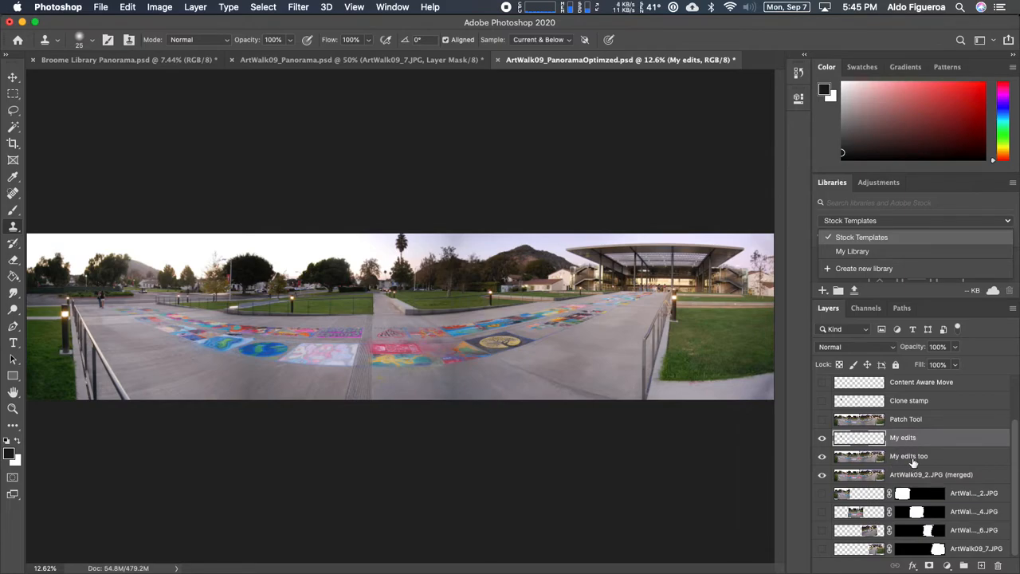
key("super+plus")
key("super+plus")
left_click(823, 439)
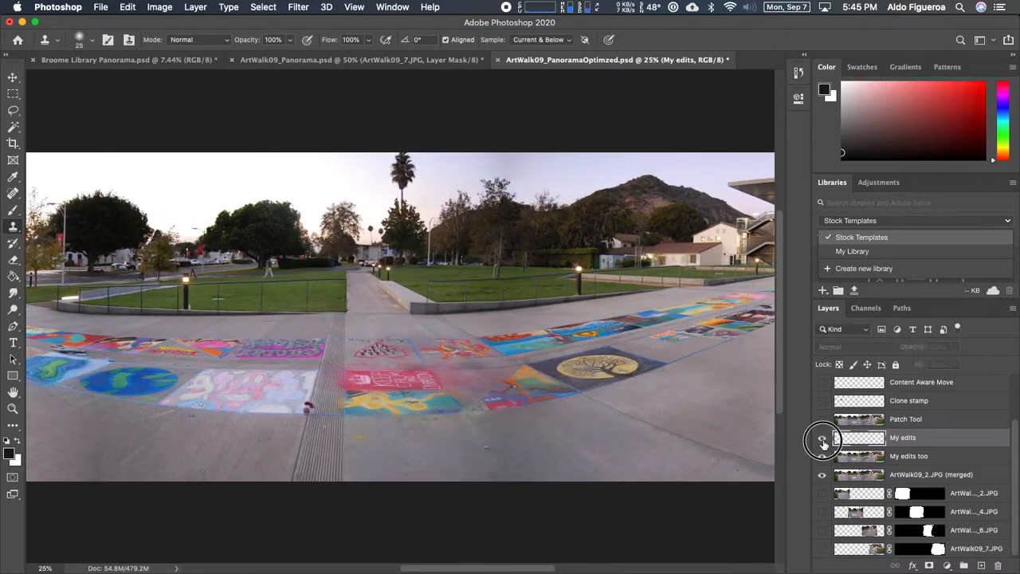
left_click(822, 458)
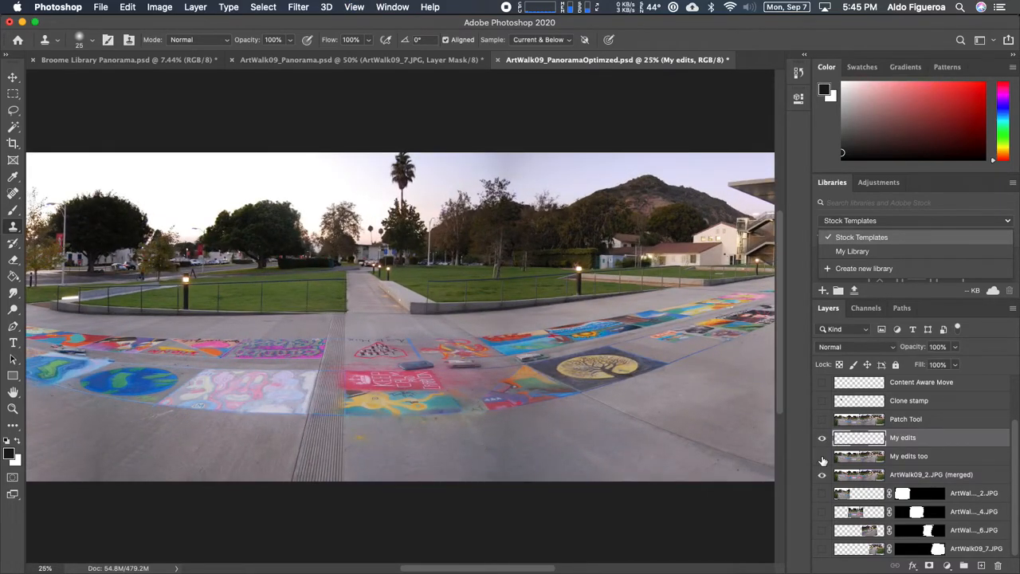
left_click(822, 439)
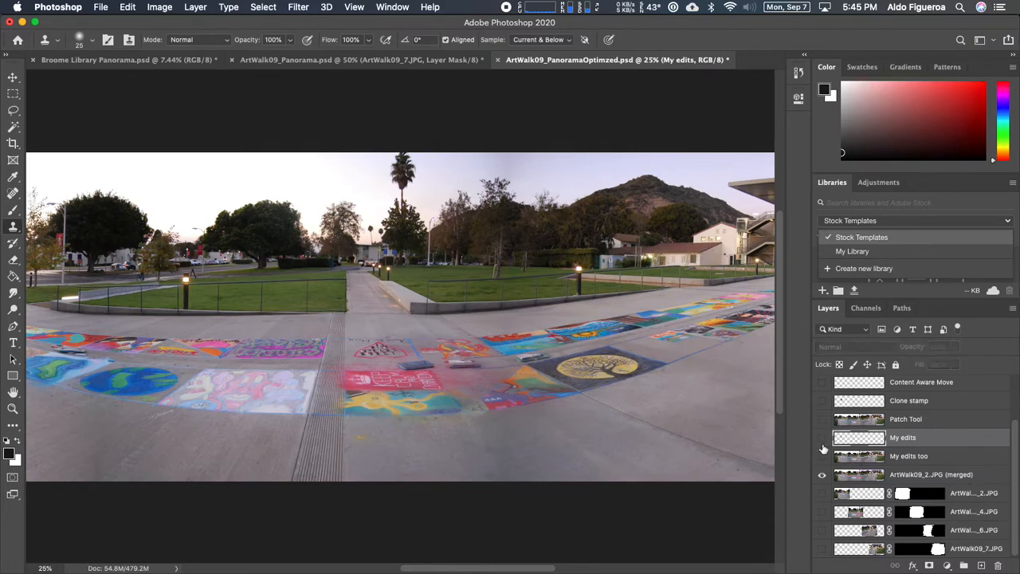
left_click(823, 475)
left_click(824, 477)
scroll(879, 458, "up", 2)
scroll(879, 459, "up", 2)
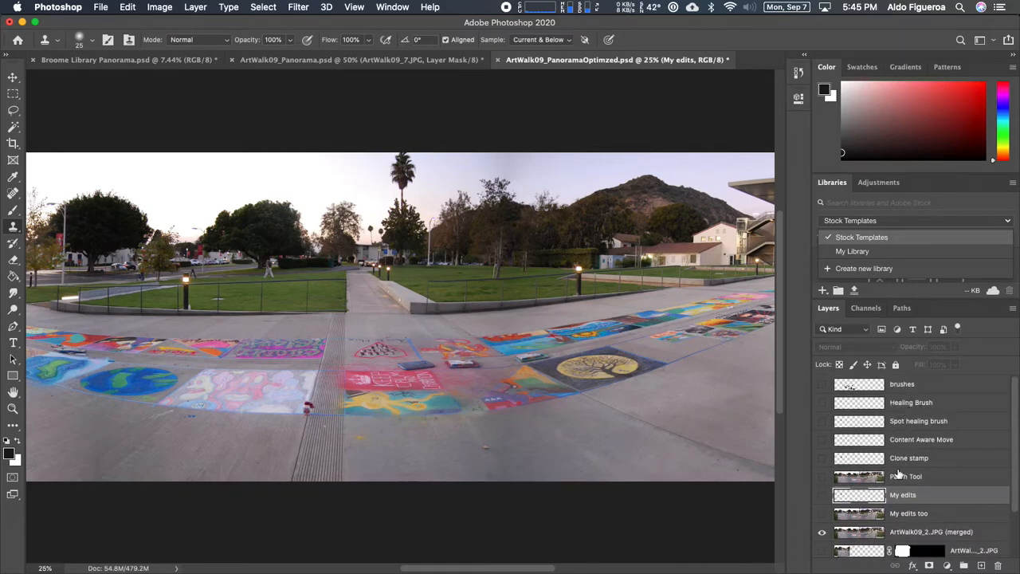
left_click_drag(823, 496, 821, 514)
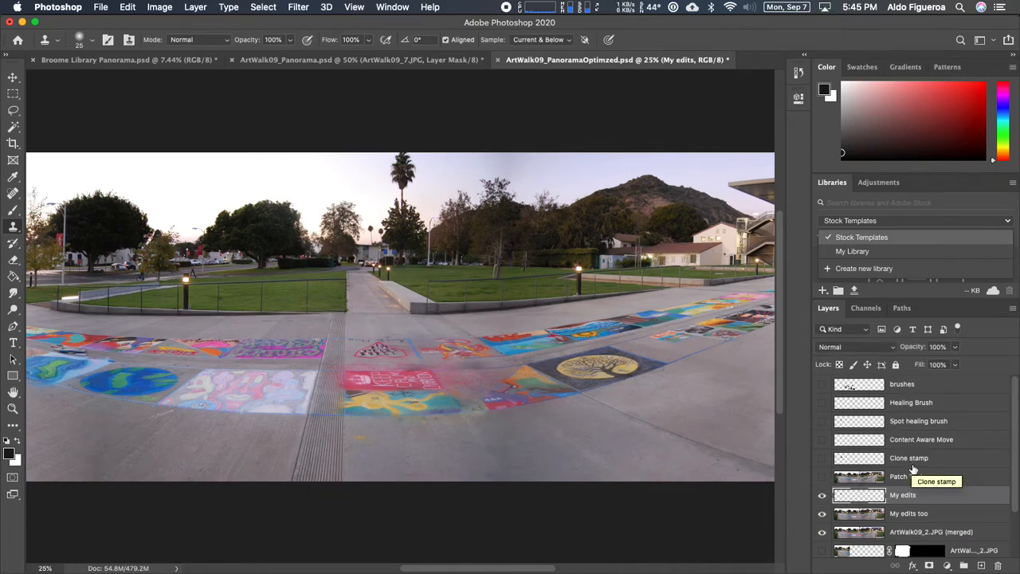
- Create a layer group above My edits and move the six layers from brushes through Patch Tool into it
left_click(964, 565)
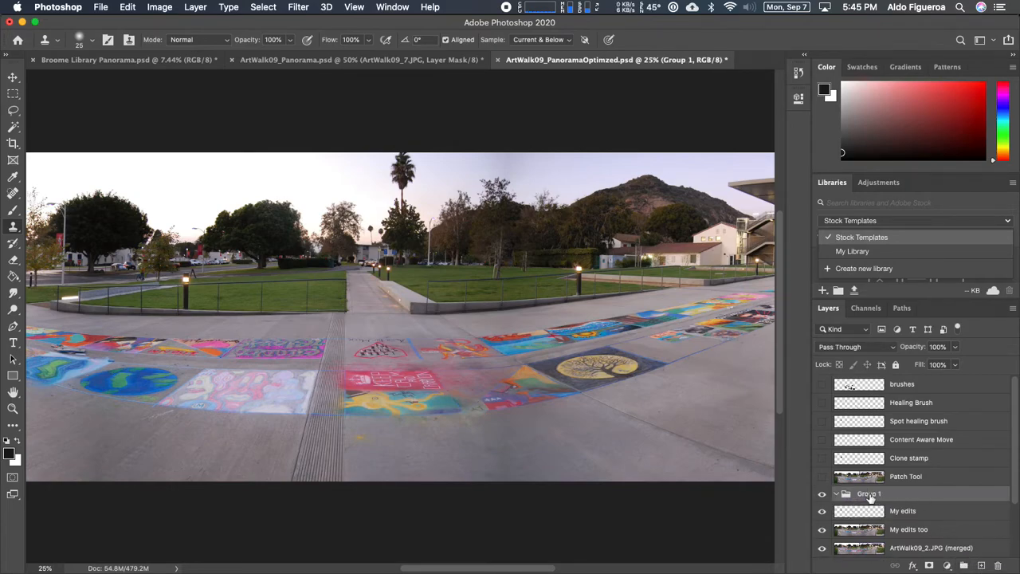
left_click(908, 390)
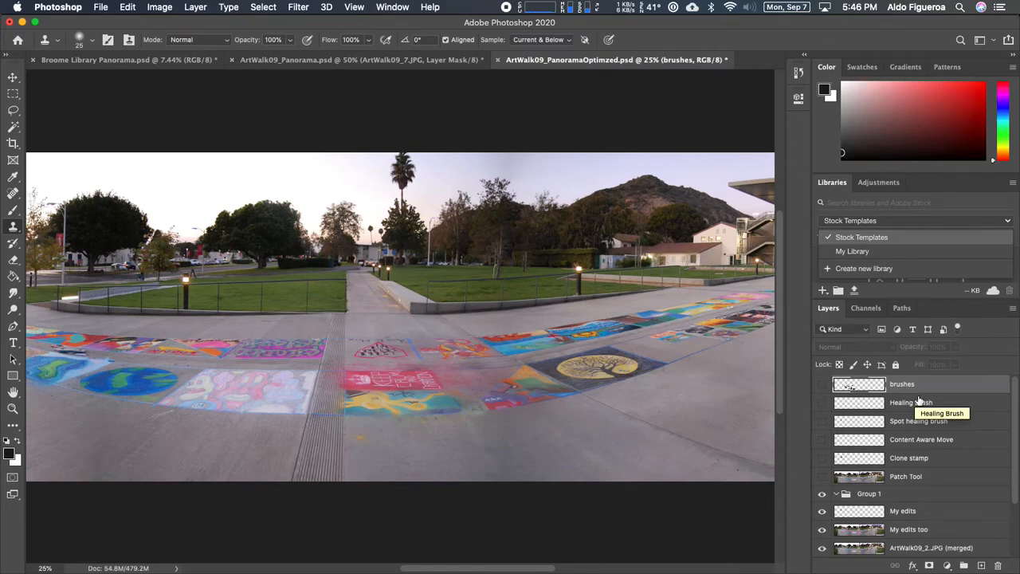
left_click(910, 402)
left_click(908, 385)
left_click(914, 478, "shift")
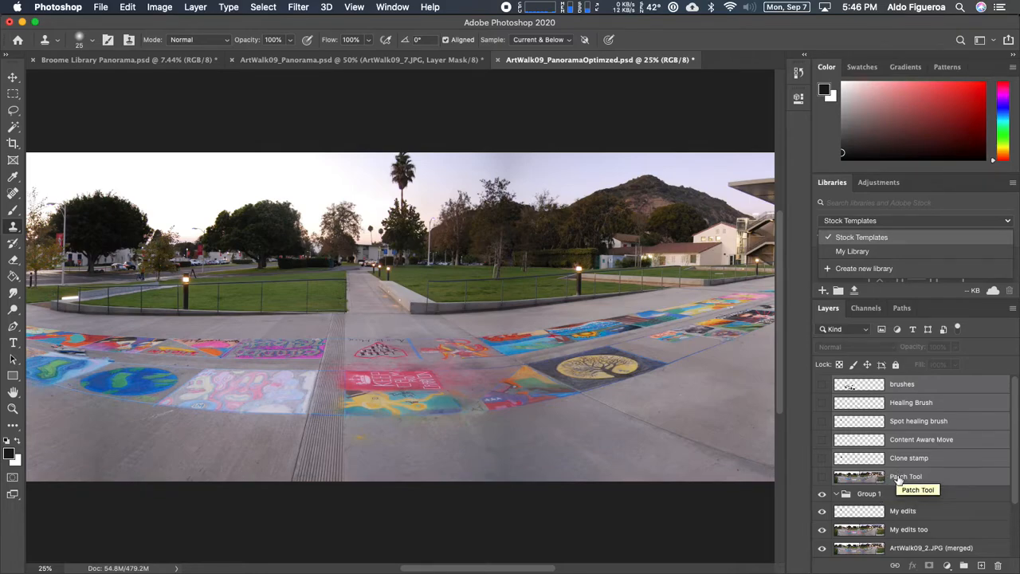
left_click(916, 440, "super")
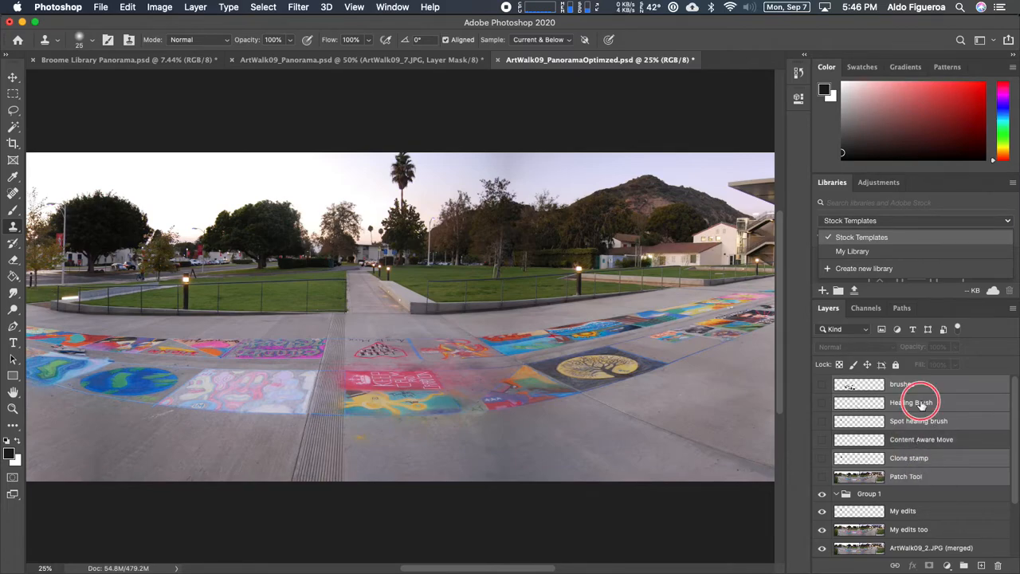
left_click(921, 404, "super")
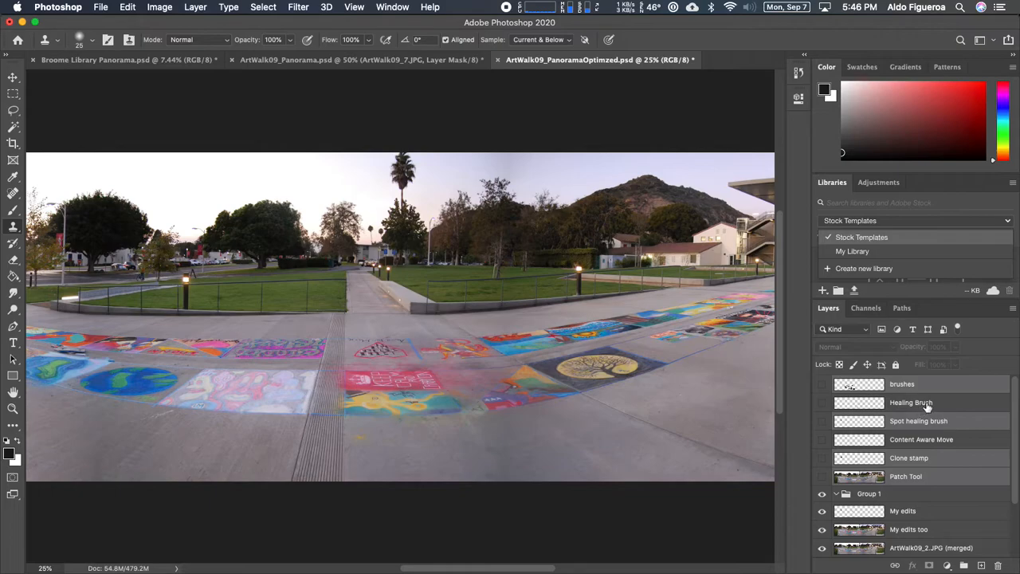
left_click(926, 405, "super")
left_click(928, 443, "super")
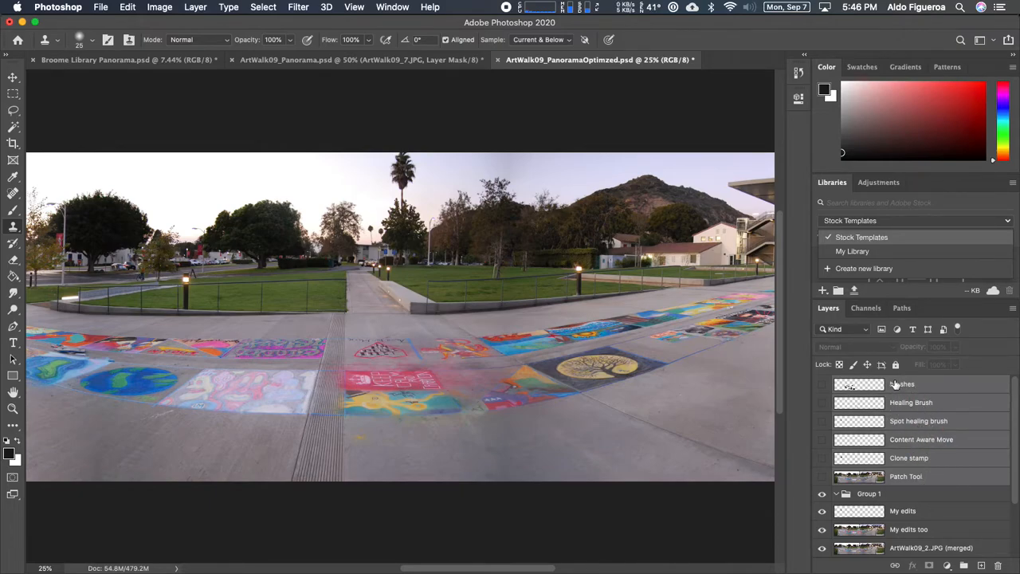
left_click_drag(868, 480, 869, 495)
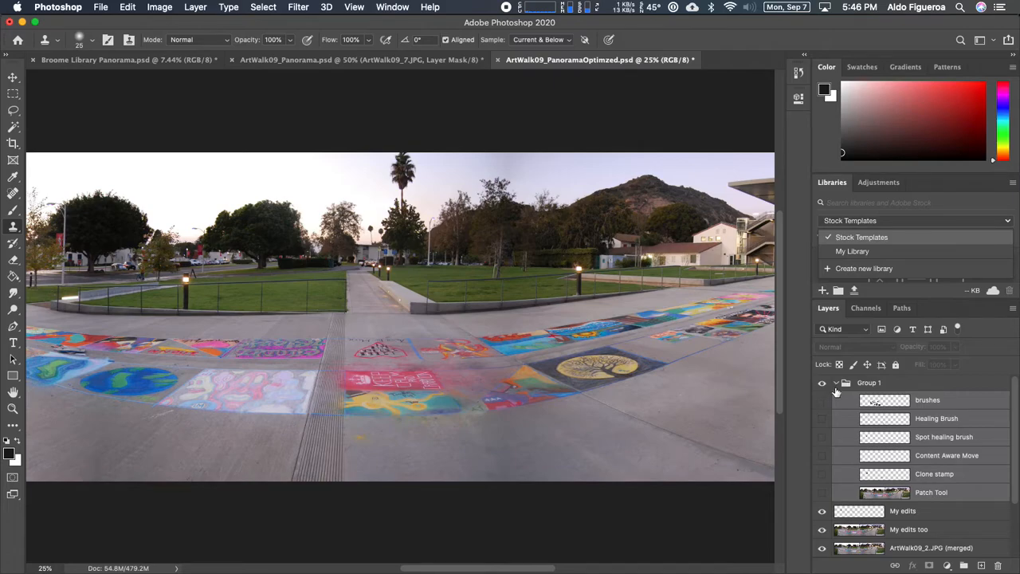
- Turn on the visibility of all six layers inside the new group and hide the group itself
mouse_move(821, 401)
left_mouse_down()
mouse_move(821, 491)
mouse_move(824, 481)
left_mouse_up()
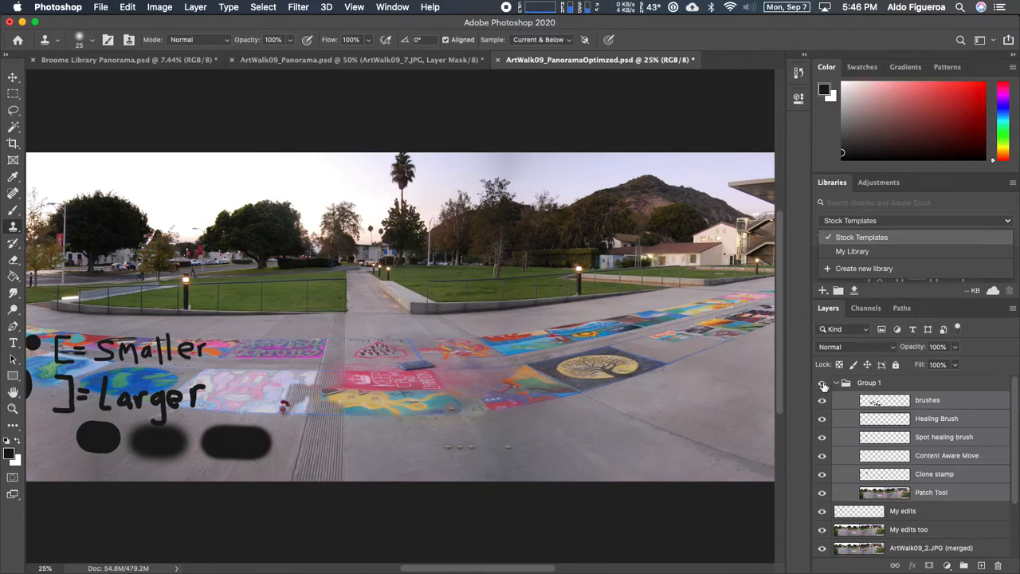
left_click(824, 385)
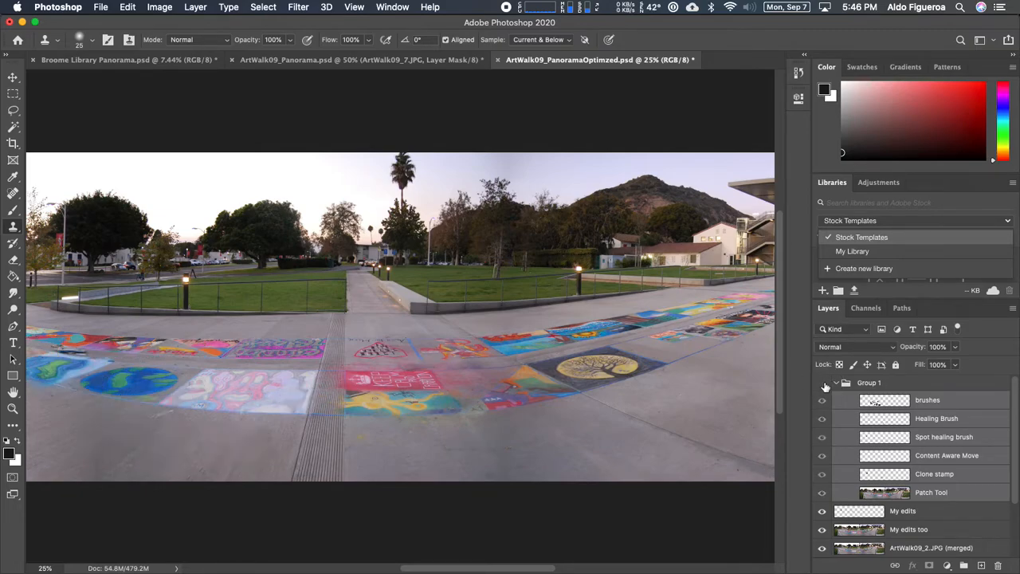
- Rename the group as Pixel Adjustments and collapse it
double_click(867, 383)
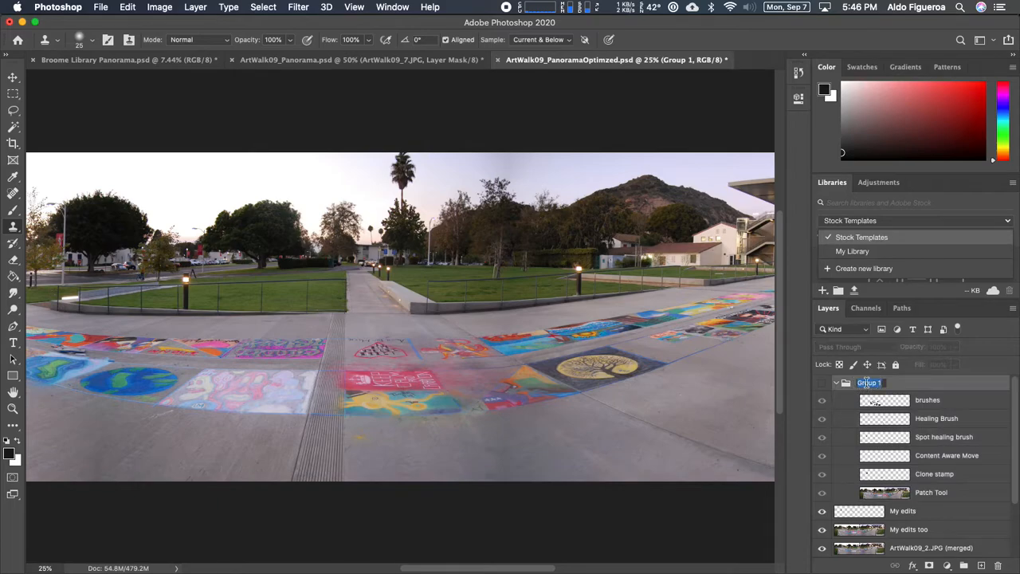
type("Pixel Adjustments")
key("Return")
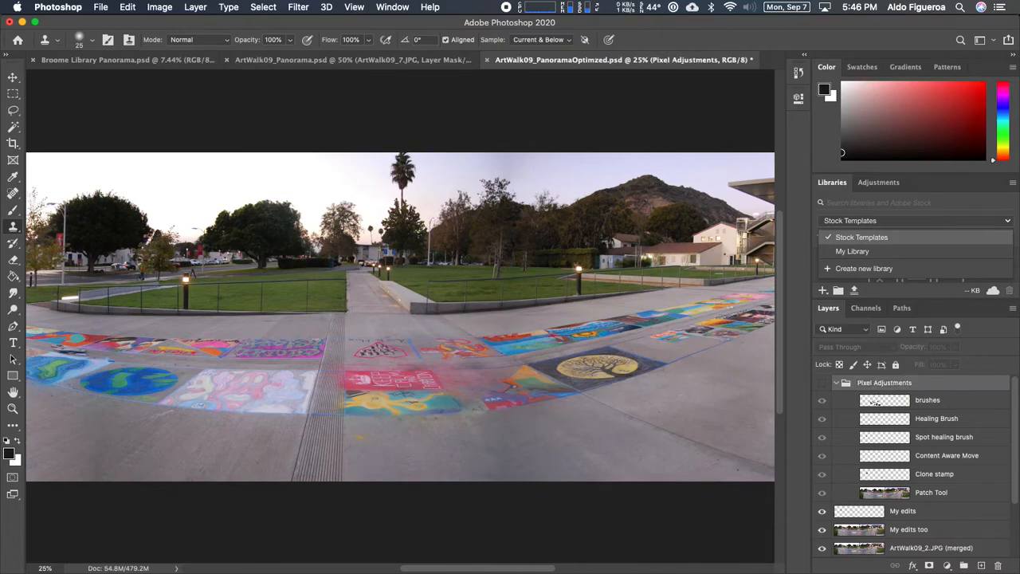
left_click(836, 384)
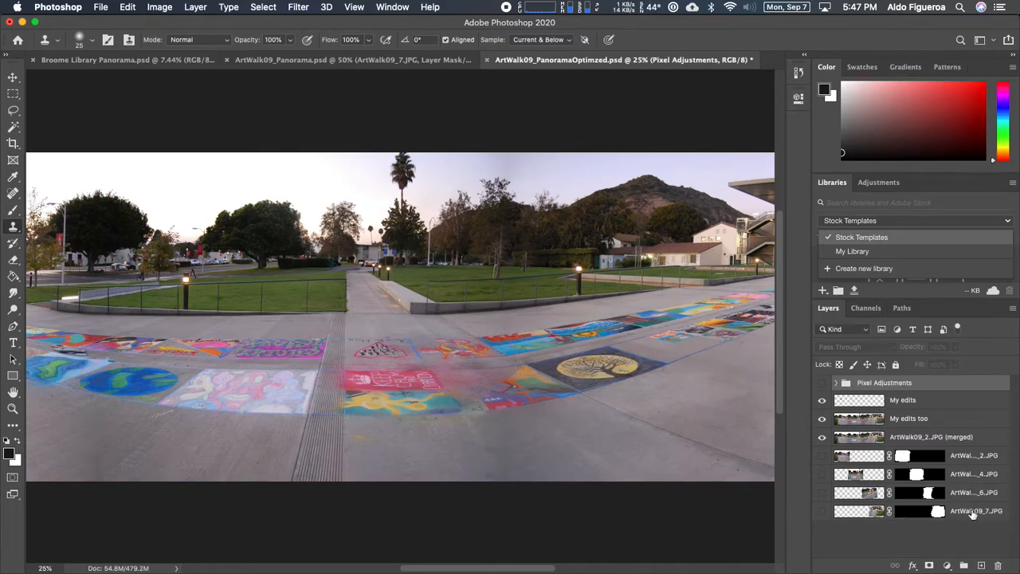
- Show the four masked ArtWalk09 source photo layers and move them into a new group below the merged layer
left_click(821, 455)
left_click_drag(821, 459, 822, 510)
left_click(867, 458)
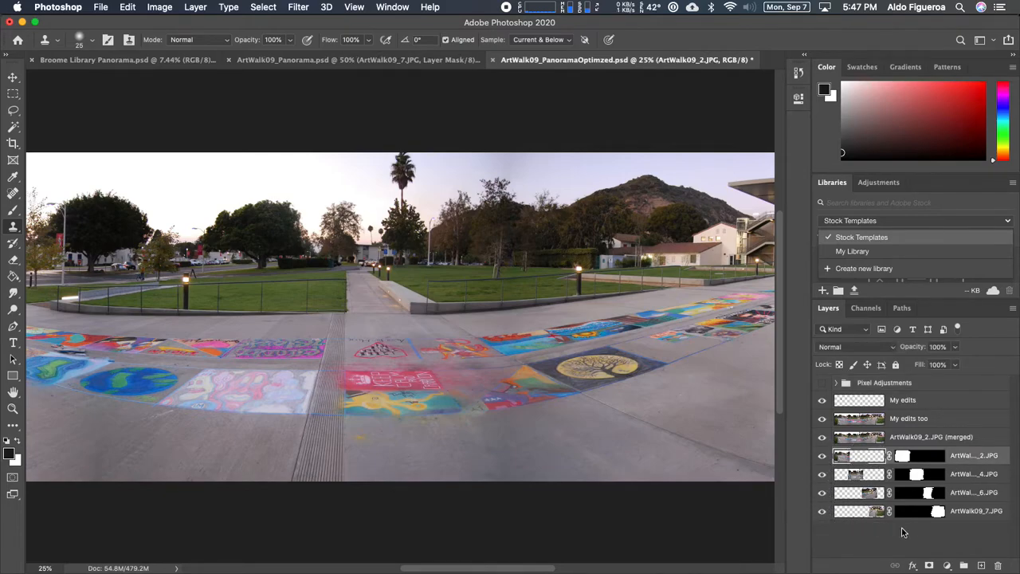
left_click(964, 565)
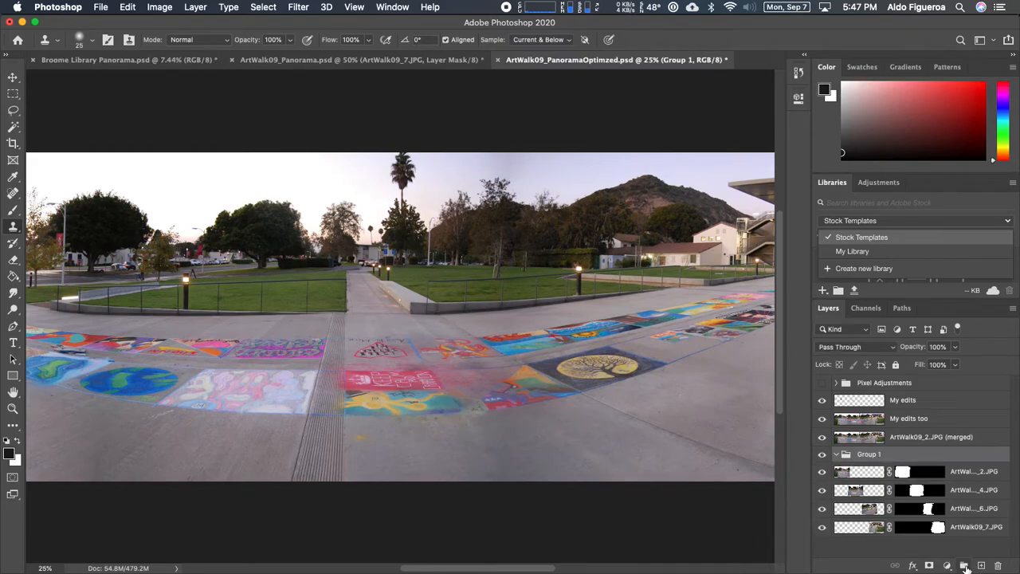
left_click(863, 476)
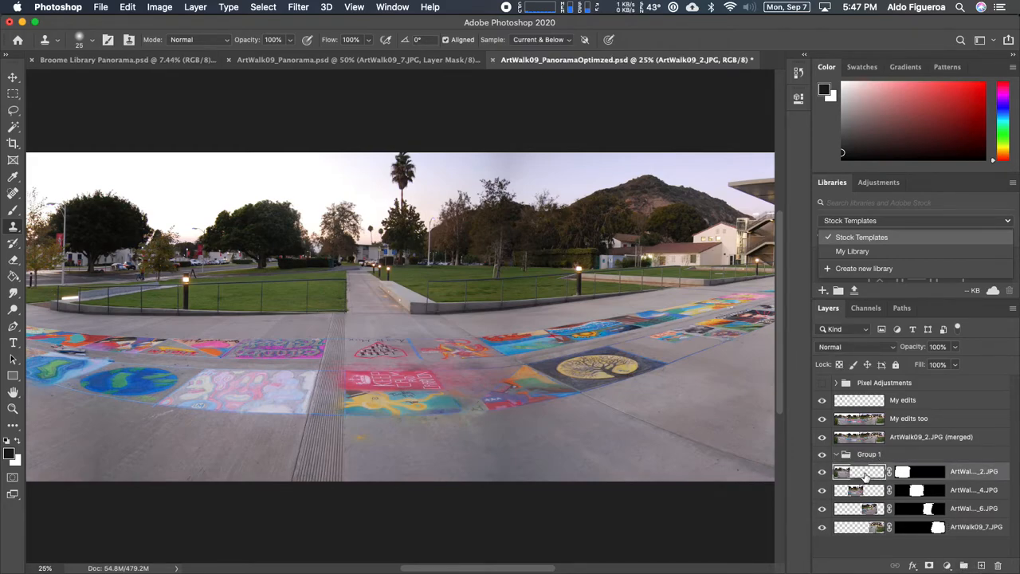
left_click(870, 491)
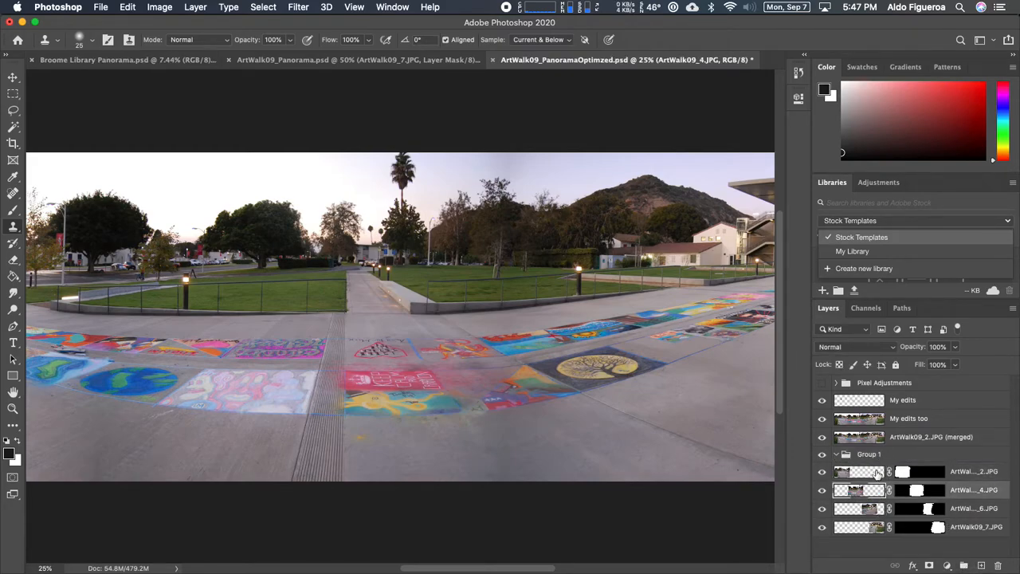
left_click(877, 475)
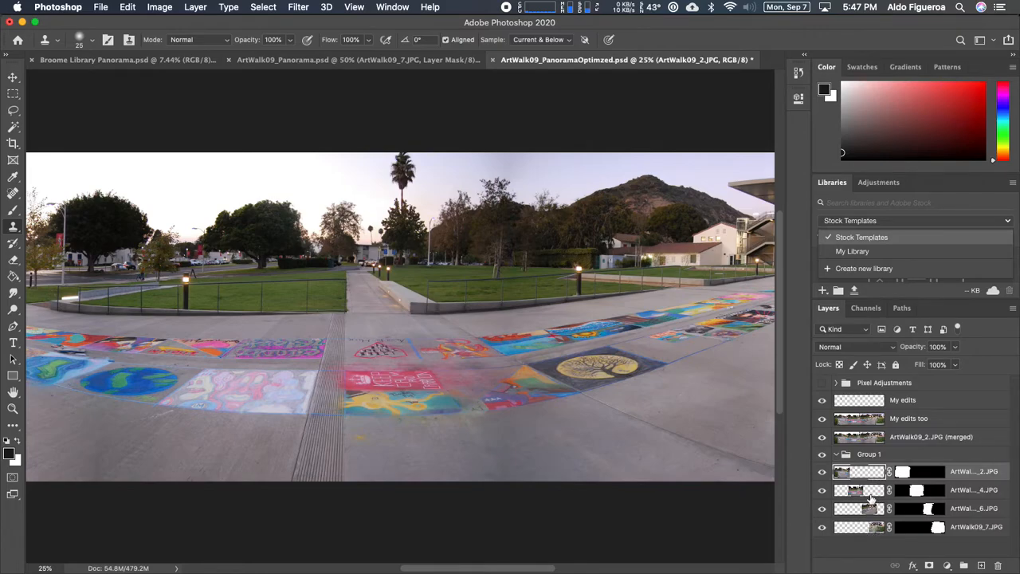
left_click(855, 528, "shift")
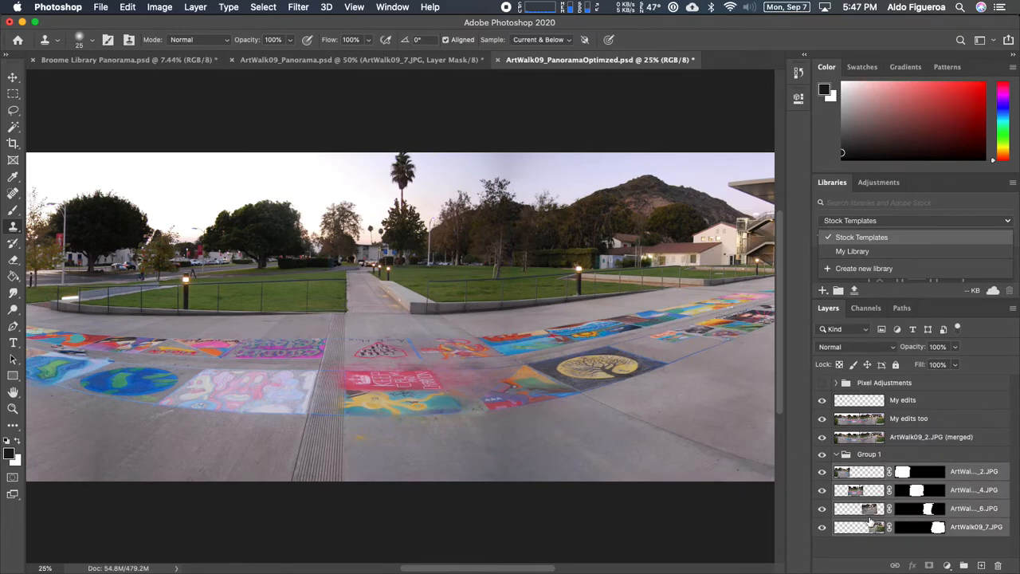
left_click_drag(867, 476, 874, 460)
- Rename the group holding the four masked photos as source images and collapse it
double_click(870, 454)
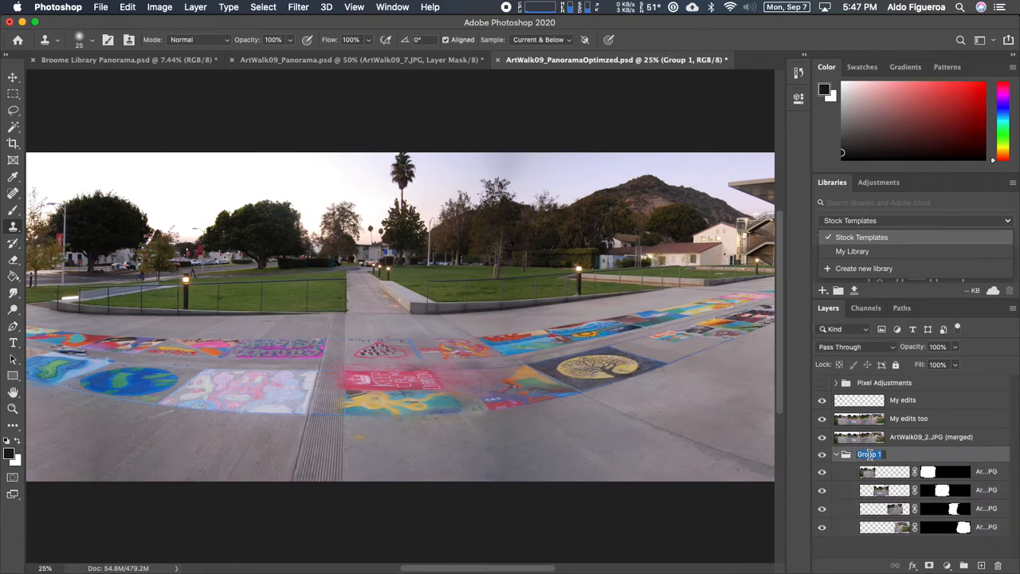
type("Source images")
key("Return")
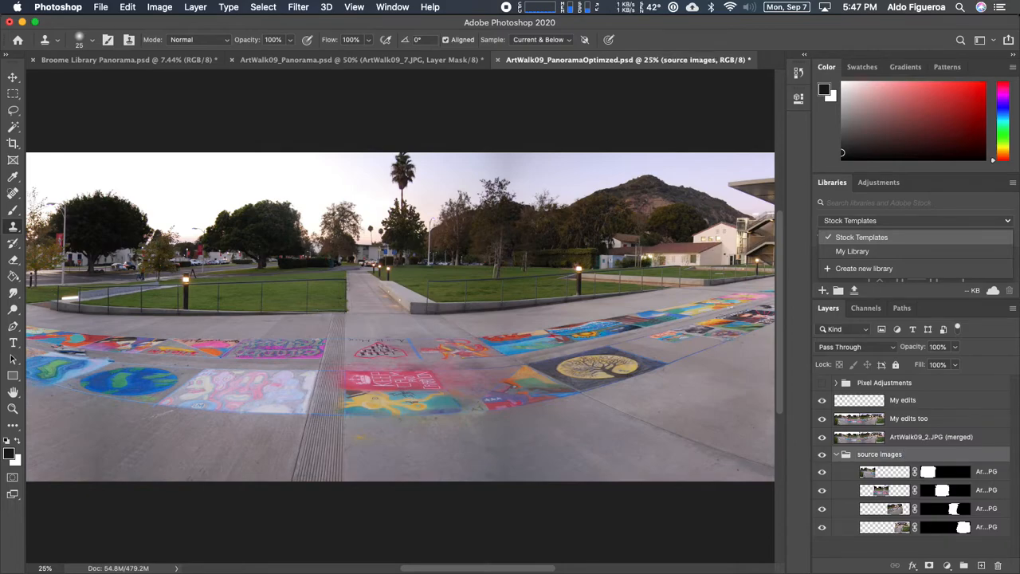
left_click(838, 454)
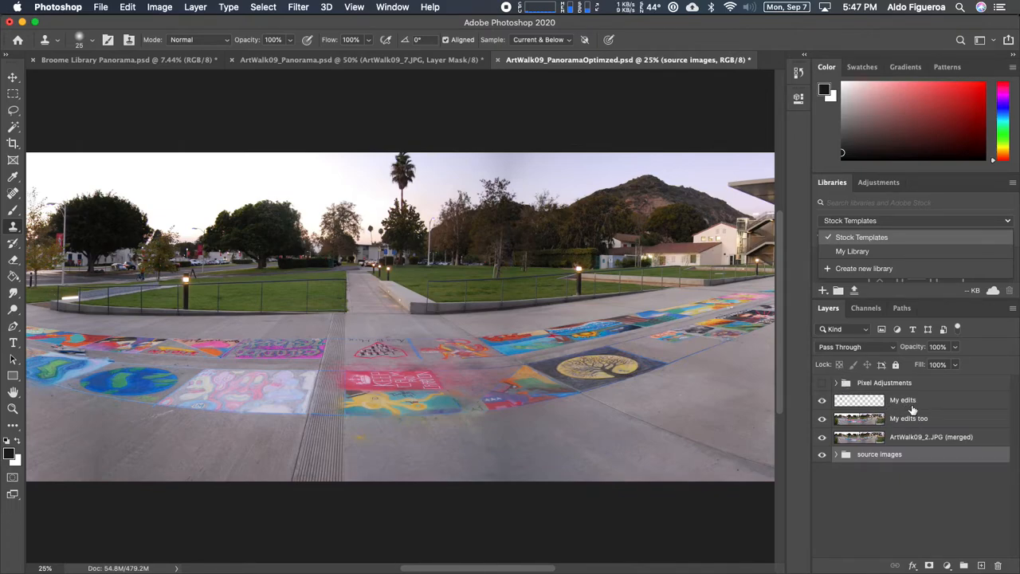
- Hide the My edits and My edits too layers and duplicate the ArtWalk09_2.JPG (merged) layer
left_click_drag(228, 360, 566, 369)
left_click_drag(533, 315, 203, 292)
left_click_drag(612, 292, 427, 314)
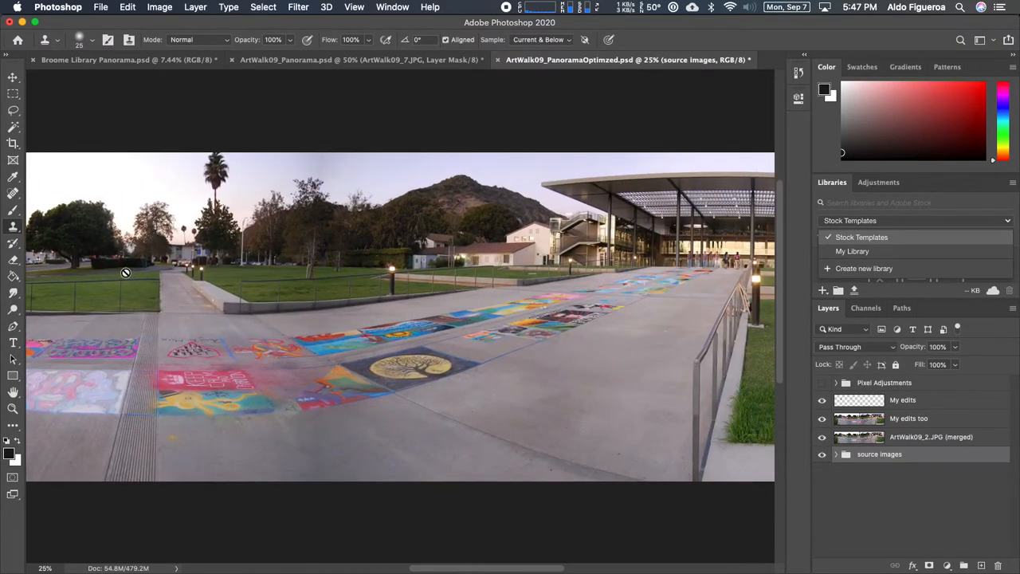
left_click(948, 443)
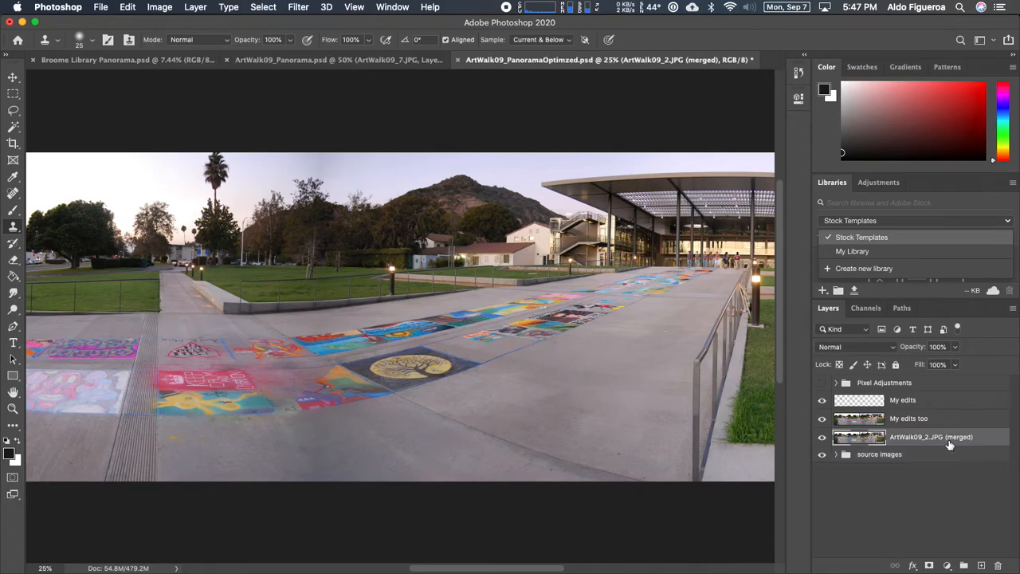
left_click(823, 401)
left_click(822, 418)
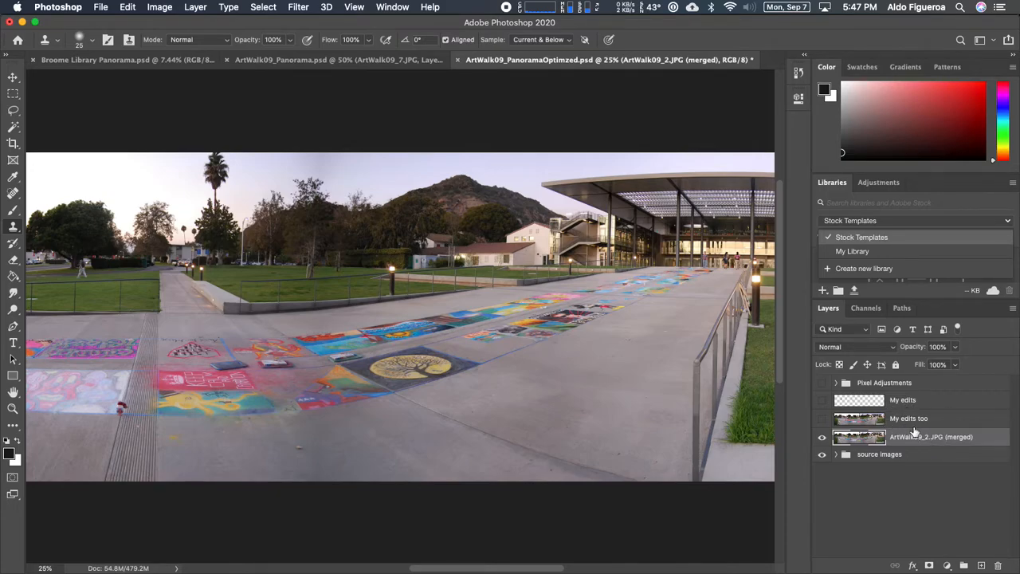
left_click_drag(944, 441, 981, 565)
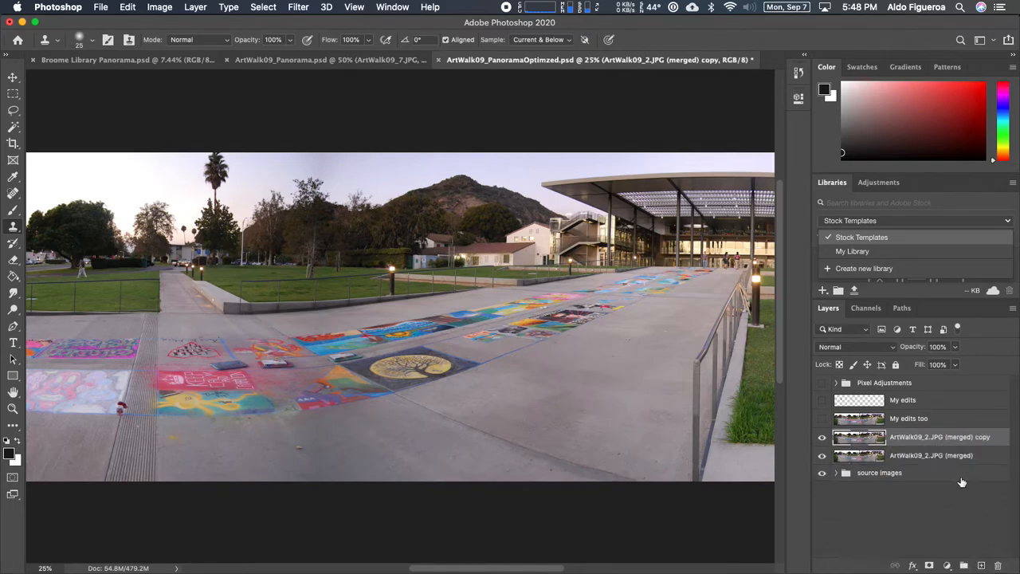
- Rename the duplicated merged layer as Brightness/contrast
double_click(935, 439)
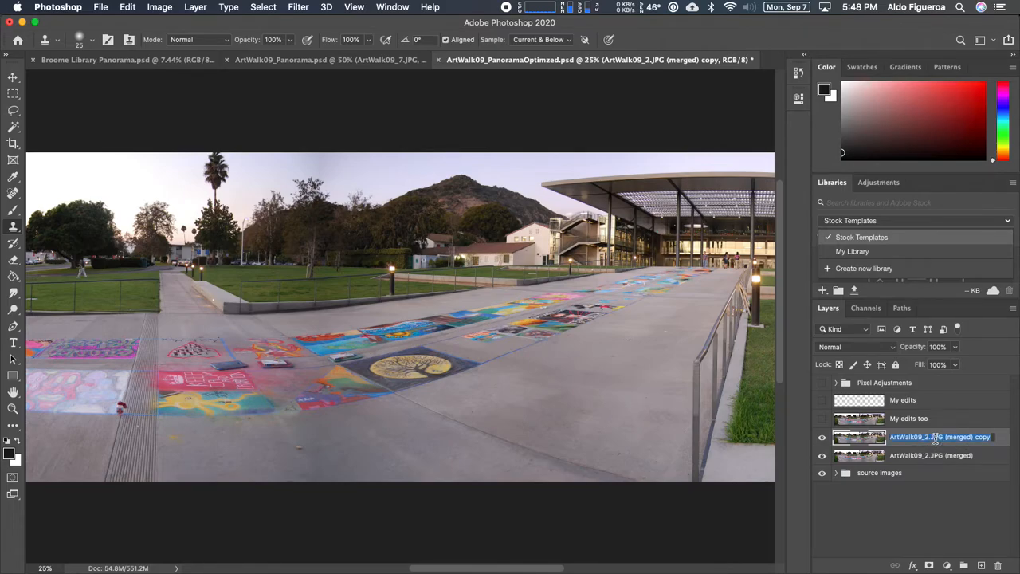
type("B")
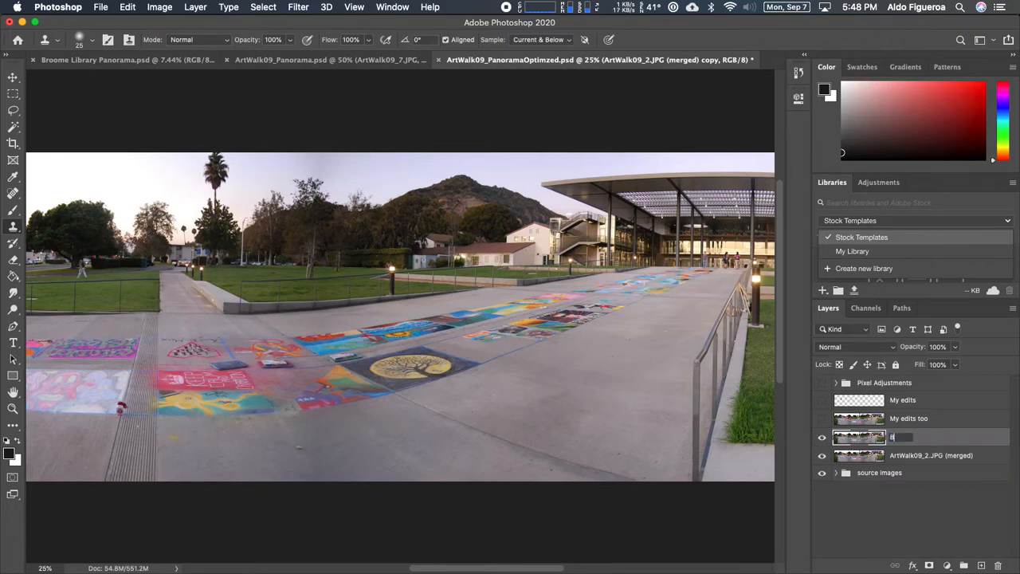
type("rightness/contrast")
key("Return")
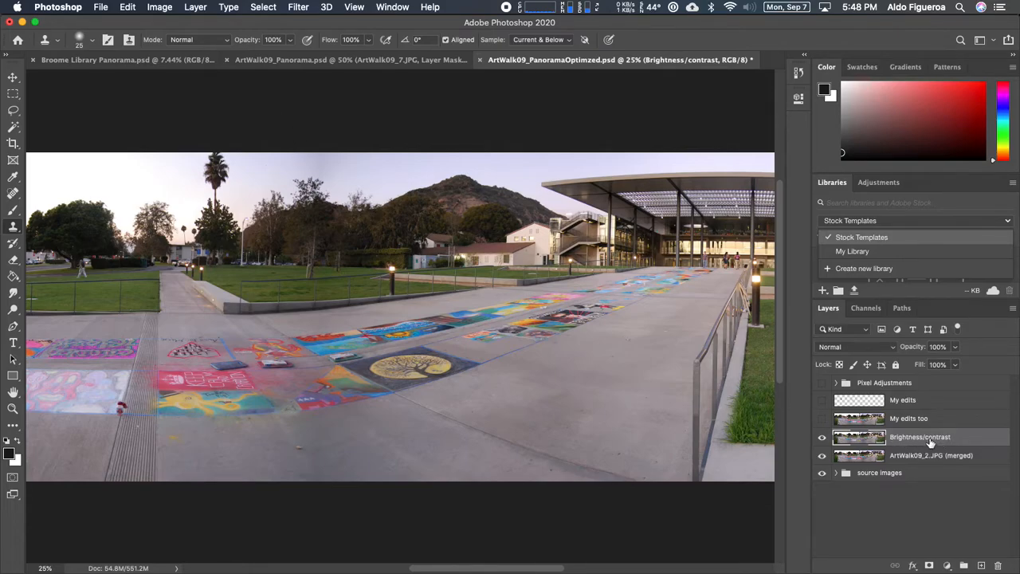
- Apply the Auto Tone correction to the Brightness/contrast layer
left_click(162, 9)
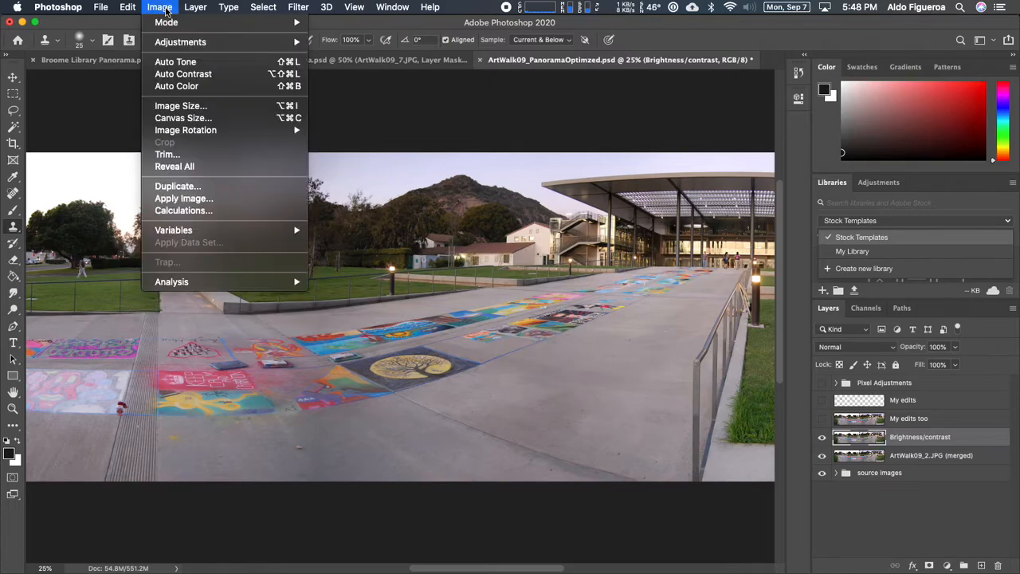
left_click(204, 64)
left_click_drag(330, 278, 487, 277)
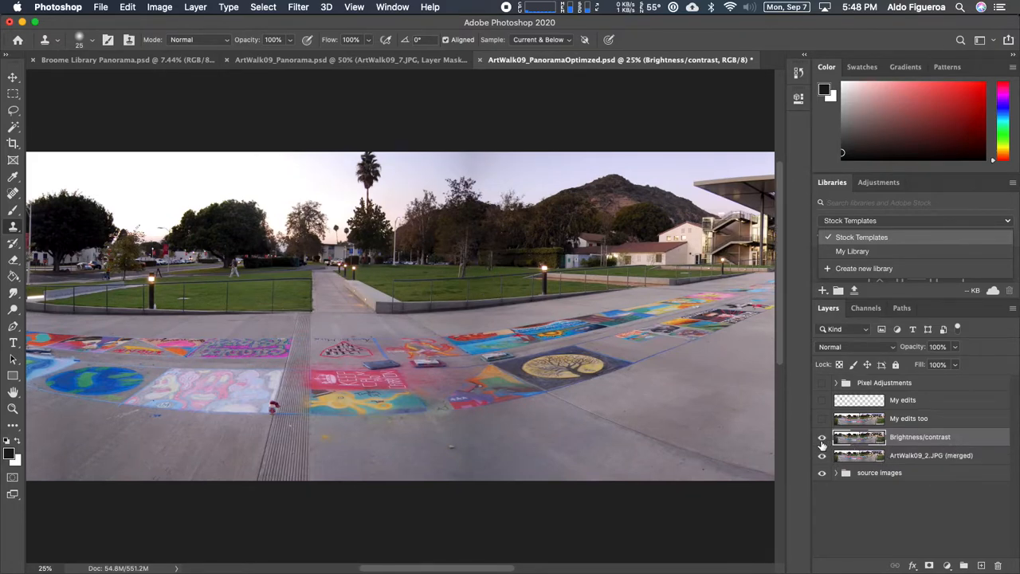
- Hide and show the Brightness/contrast layer repeatedly to compare it with the merged layer beneath
key("super+plus")
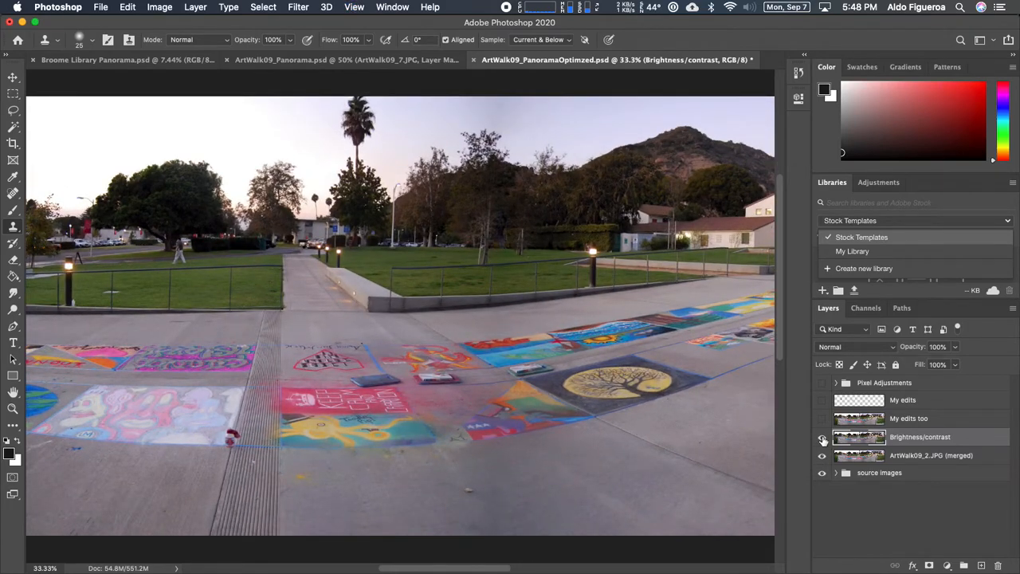
left_click(822, 438)
left_click(822, 437)
left_click(822, 438)
left_click(822, 437)
left_click(822, 437)
left_click(823, 437)
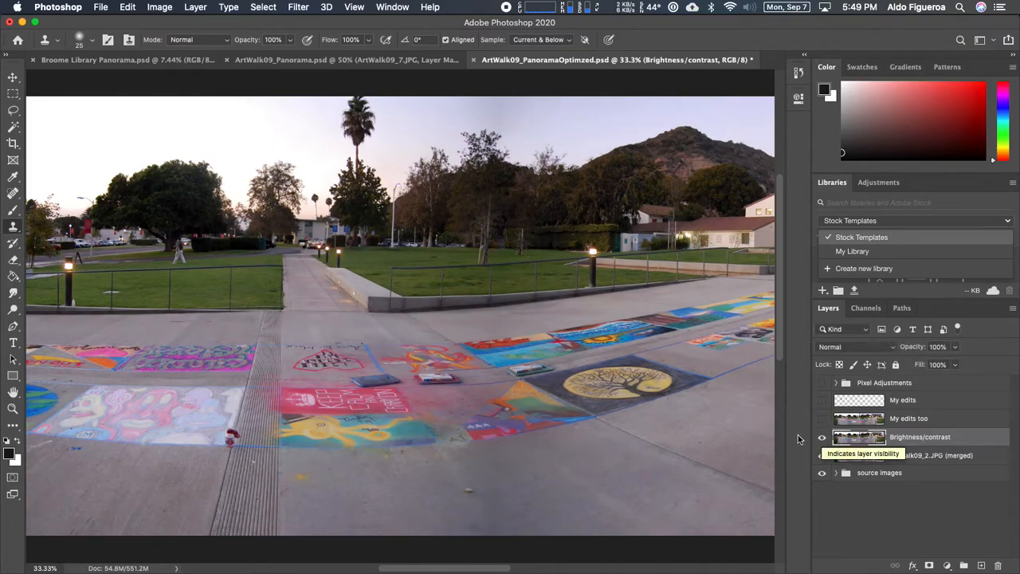
- Undo the last layer visibility change and redo it
left_click(127, 7)
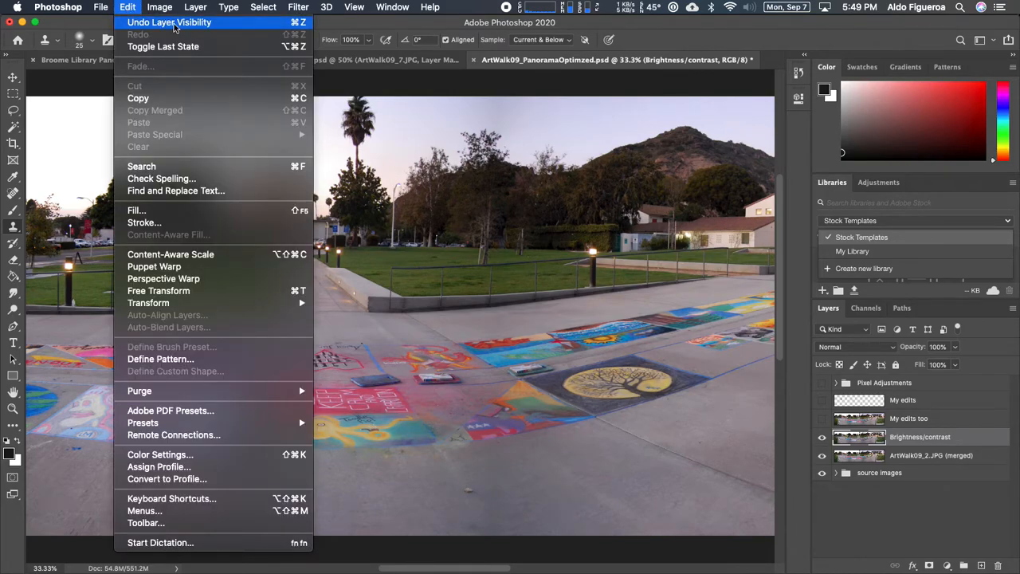
left_click(300, 24)
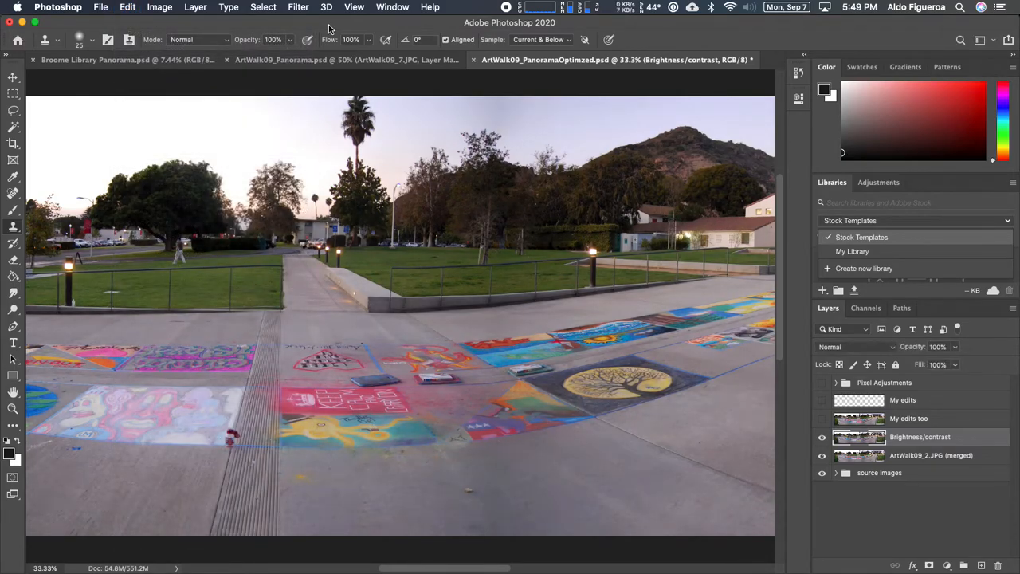
key("super+shift+z")
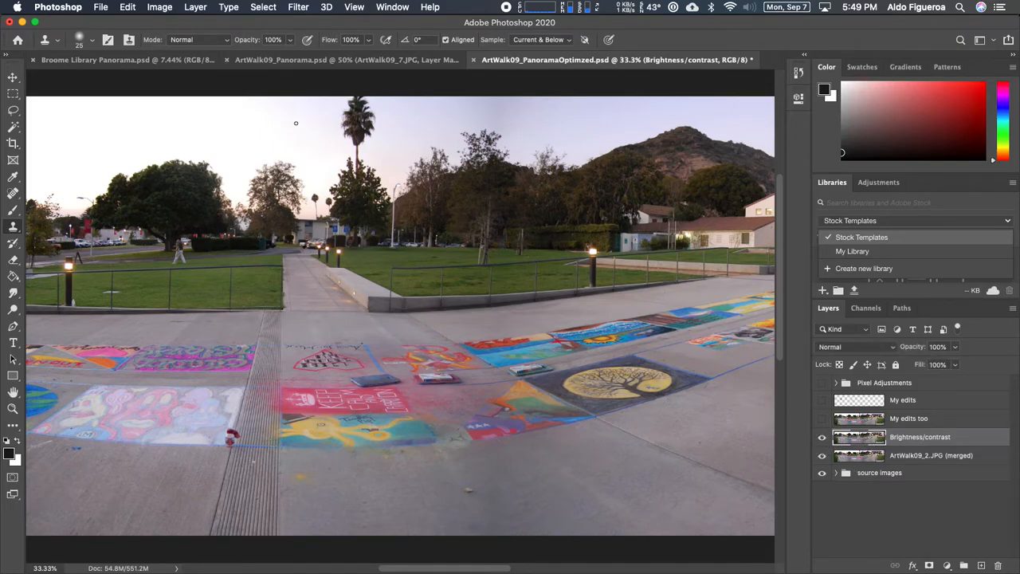
left_click(160, 7)
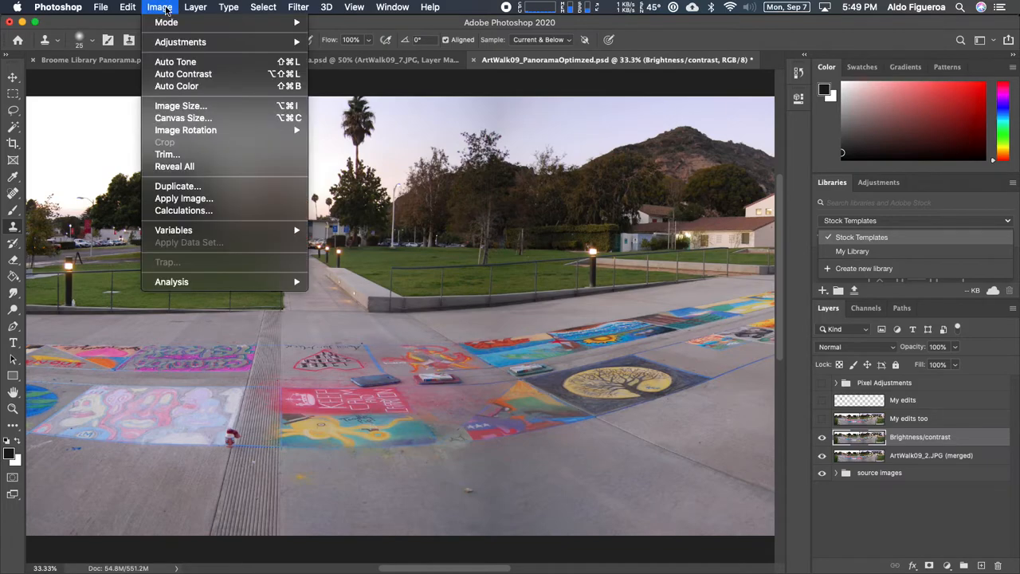
mouse_move(164, 42)
mouse_move(165, 24)
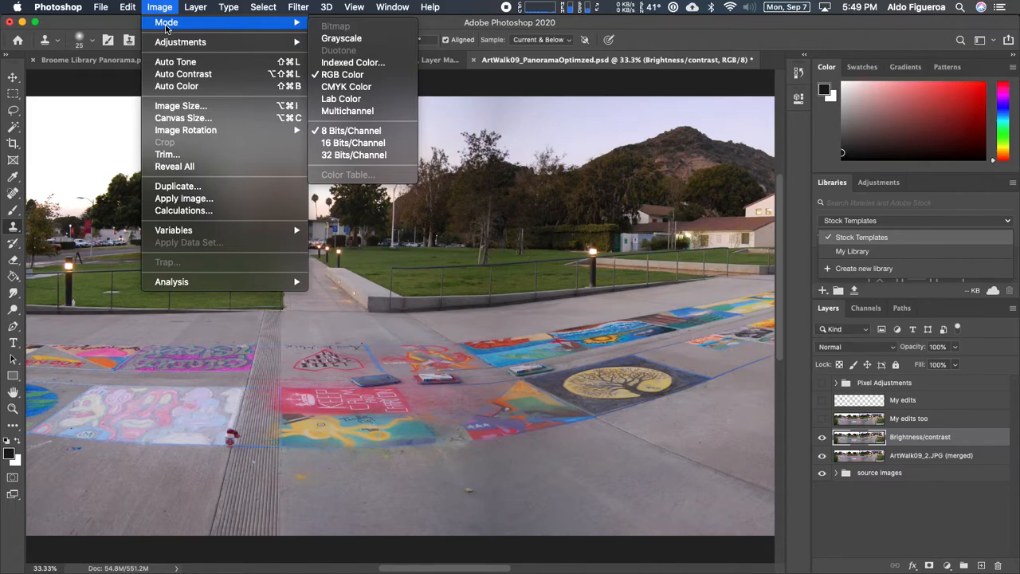
left_click(167, 9)
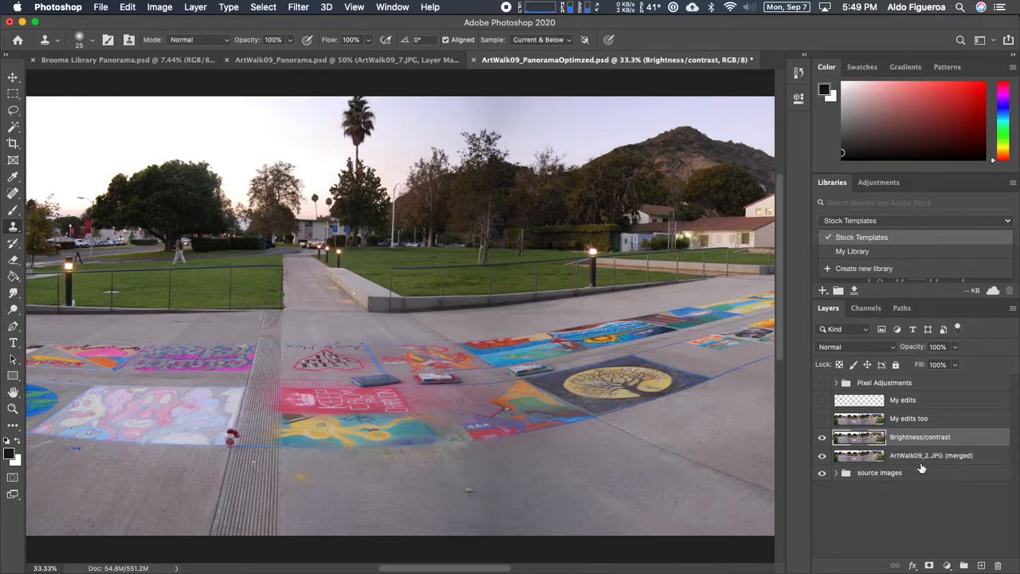
left_click(915, 420)
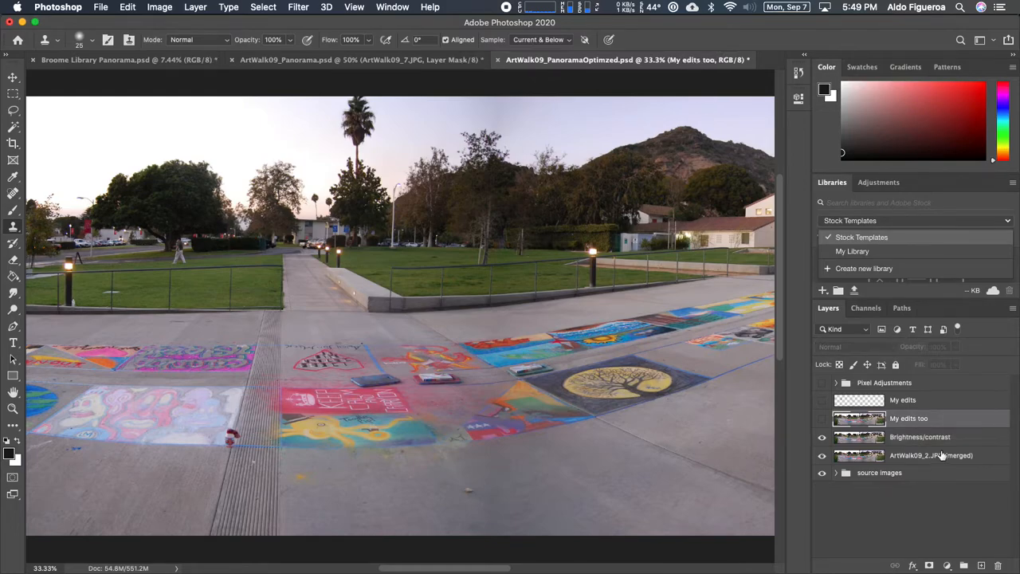
left_click(930, 444)
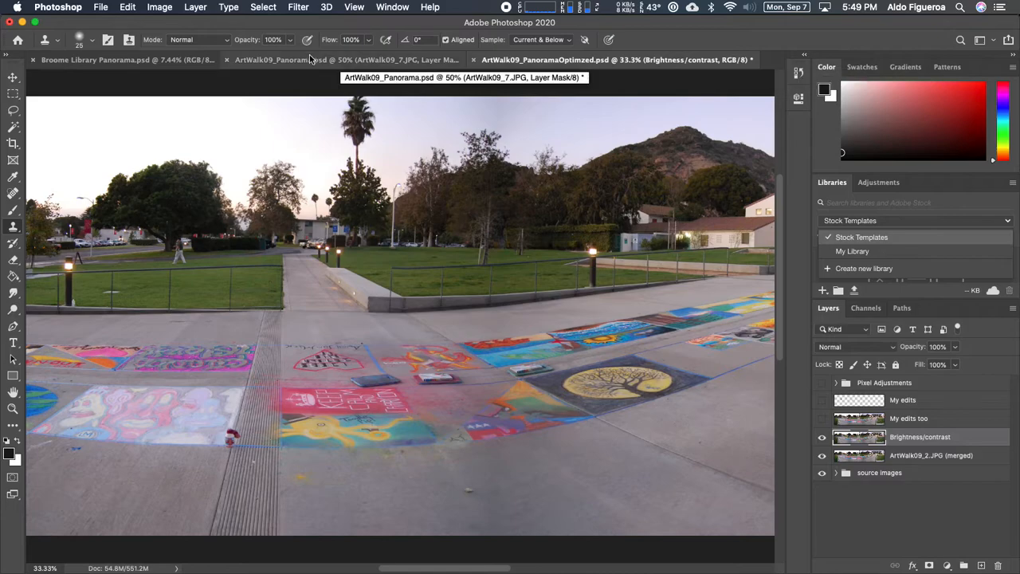
- Open the Brightness/Contrast adjustment for the Brightness/contrast layer and reposition its dialog over the image
left_click(159, 6)
mouse_move(167, 23)
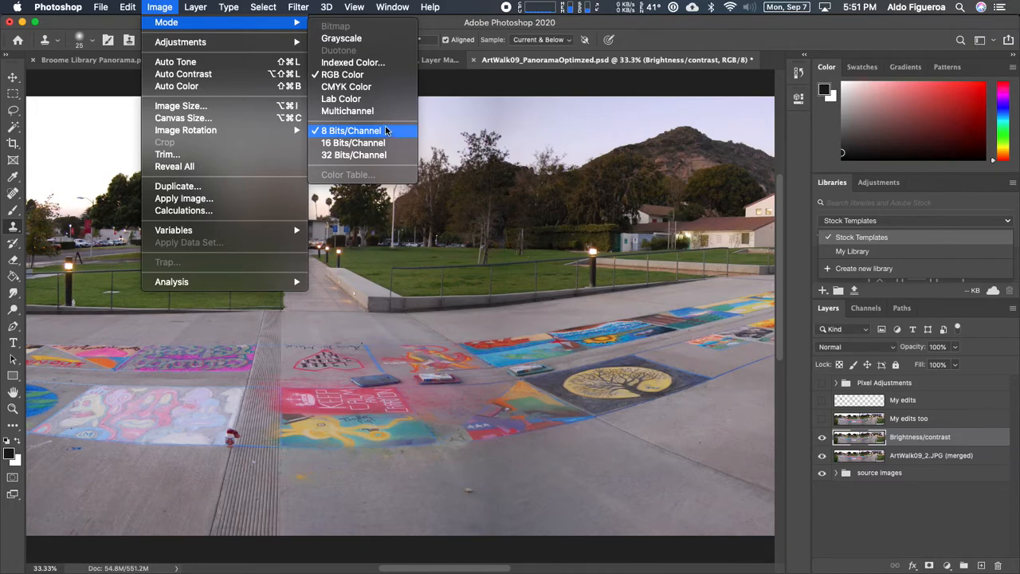
mouse_move(225, 48)
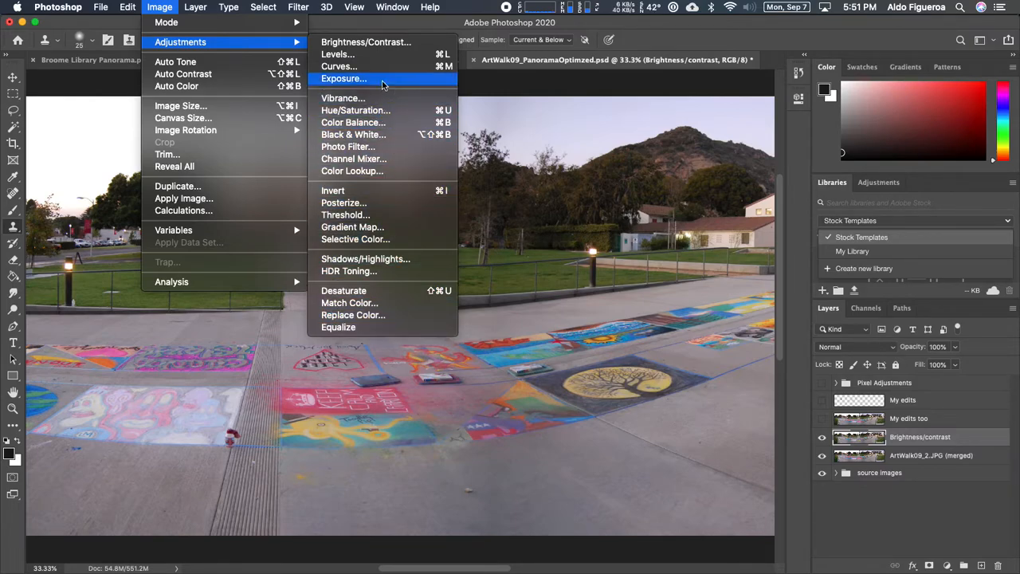
left_click(363, 42)
left_click_drag(536, 162, 659, 155)
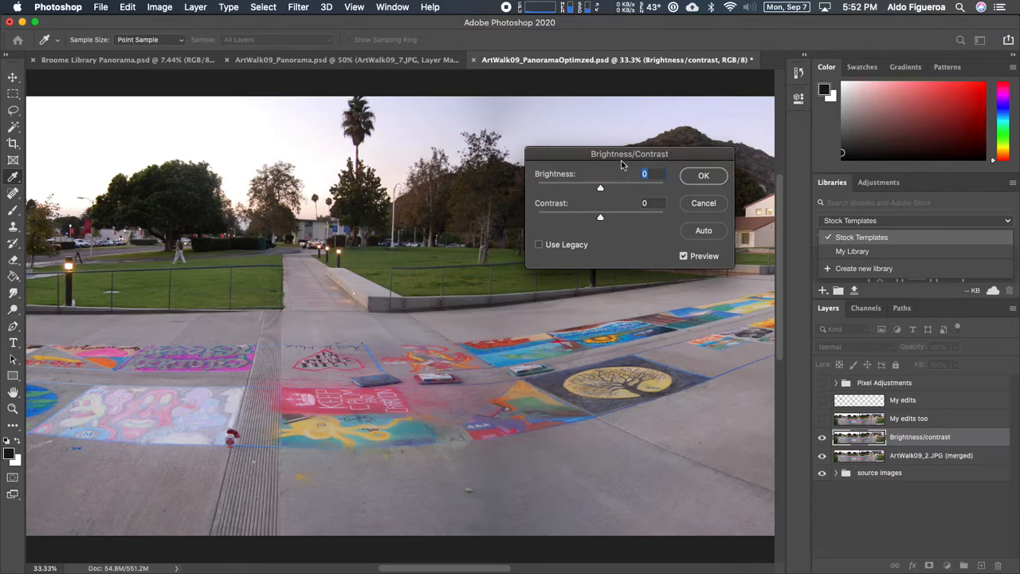
left_click_drag(620, 158, 596, 161)
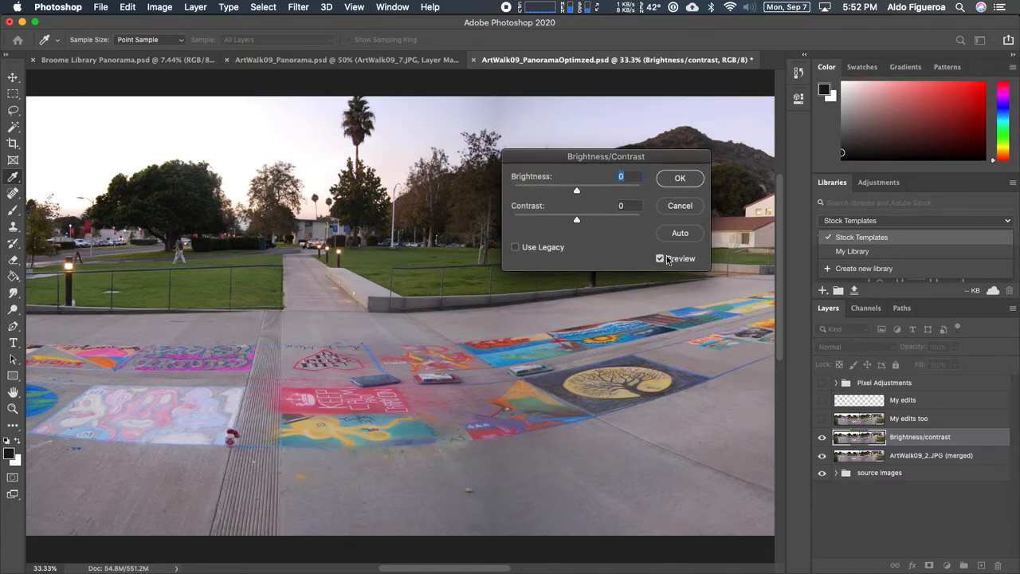
- Try a brightness of -27, and change the adjustment to brightness 62 and contrast 39
mouse_move(577, 194)
left_mouse_down()
mouse_move(596, 192)
mouse_move(560, 192)
mouse_move(600, 192)
mouse_move(522, 192)
mouse_move(566, 194)
left_mouse_up()
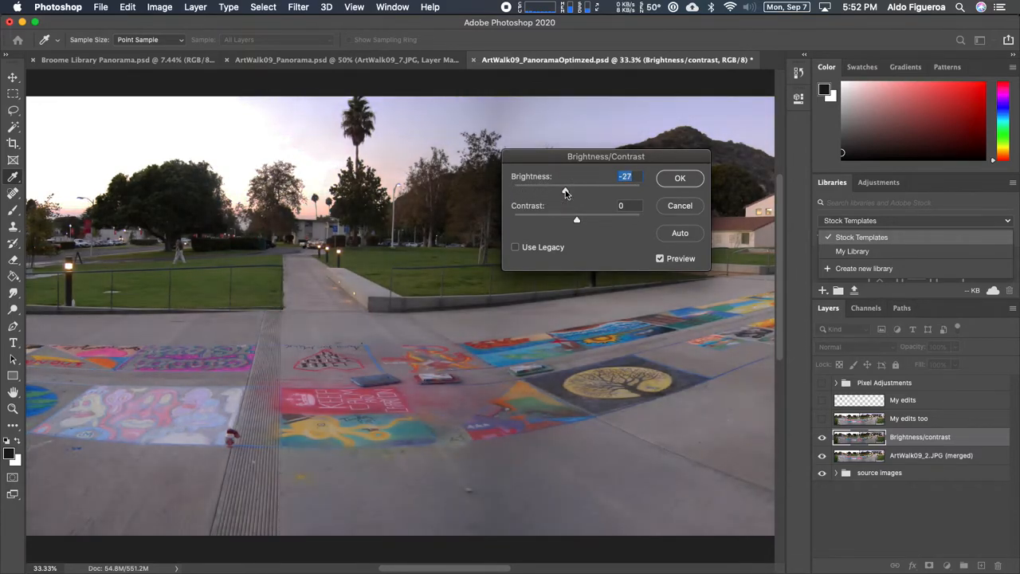
key("super+minus")
key("super+minus")
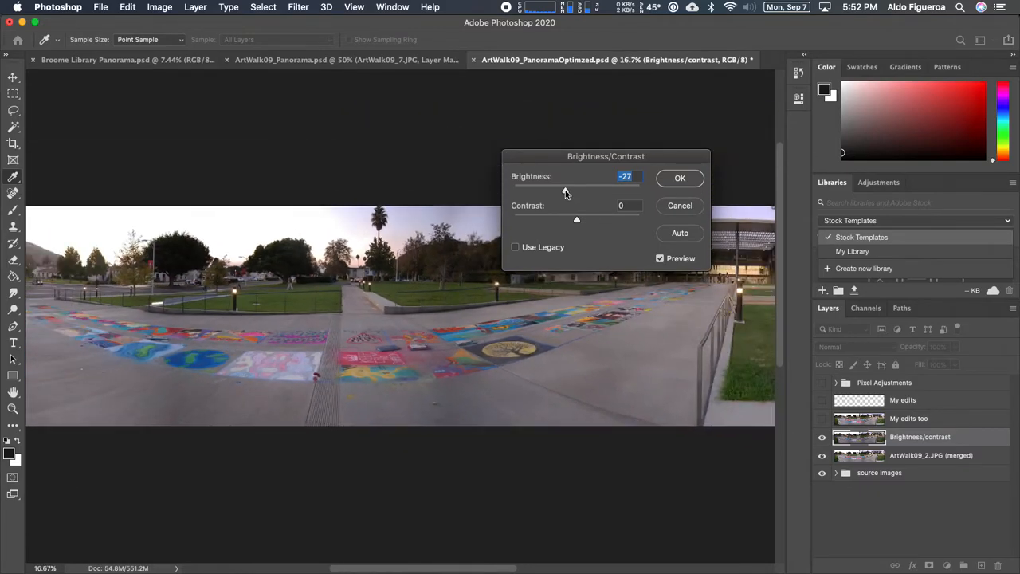
left_click_drag(617, 153, 609, 72)
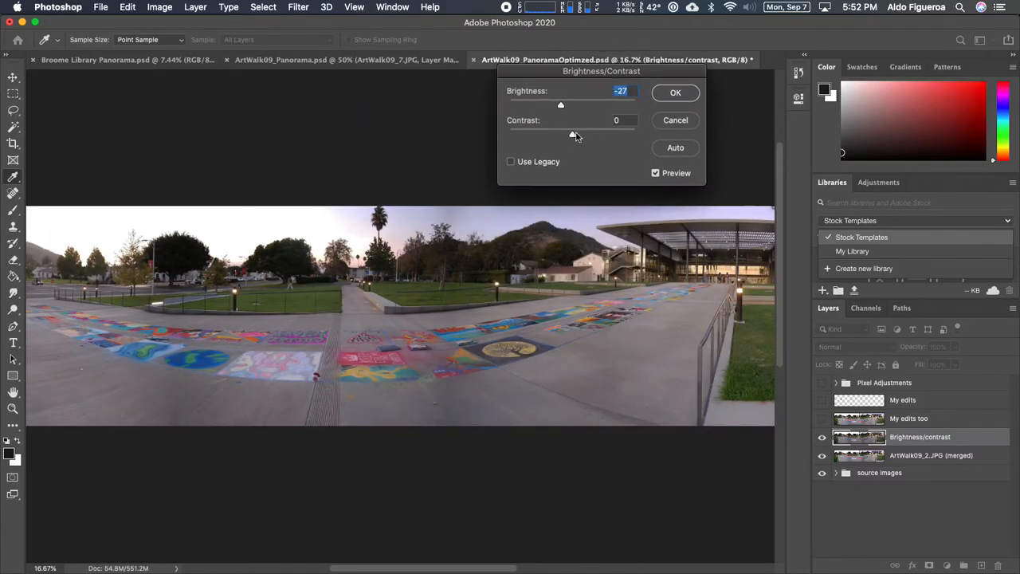
left_click_drag(583, 138, 591, 105)
left_click_drag(533, 135, 599, 110)
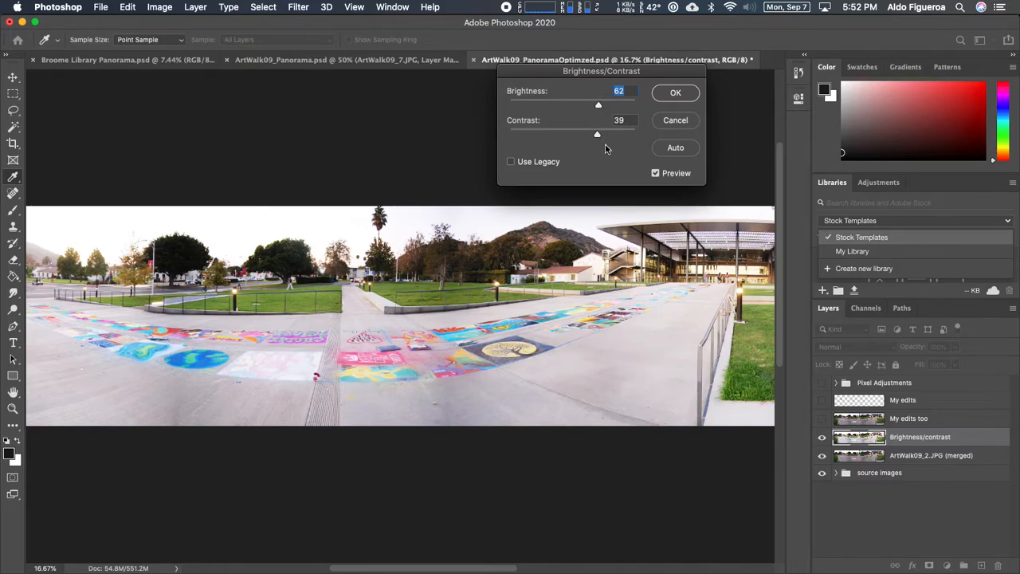
- Toggle the adjustment preview off and on to compare the panorama with and without the brightness and contrast changes
left_click(655, 174)
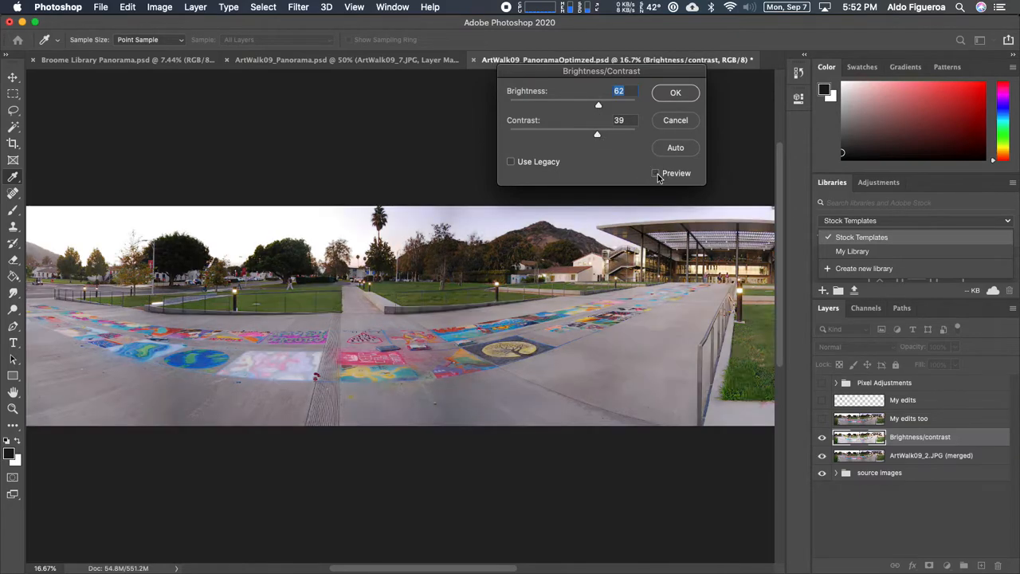
left_click(656, 174)
left_click(655, 174)
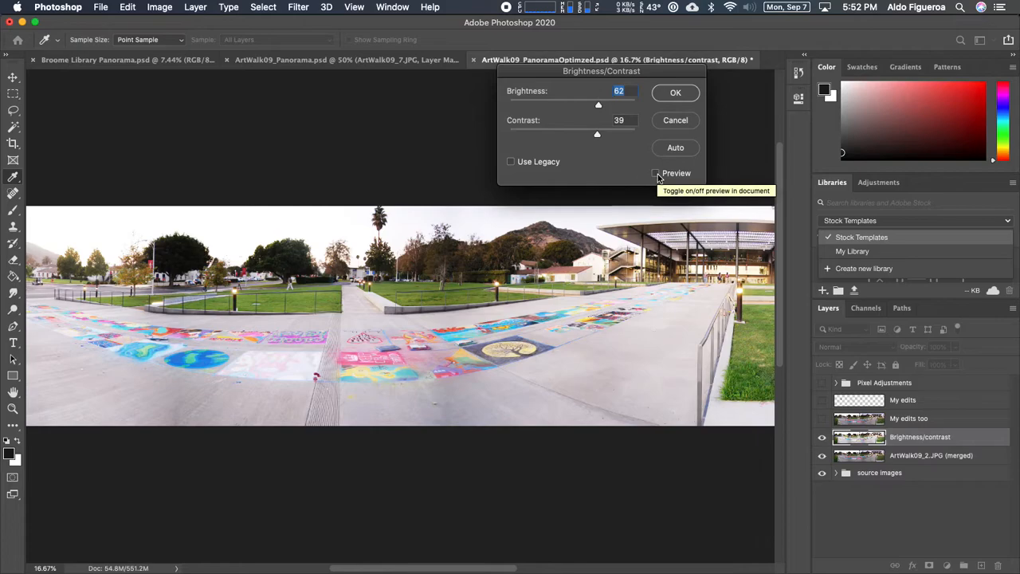
left_click(656, 173)
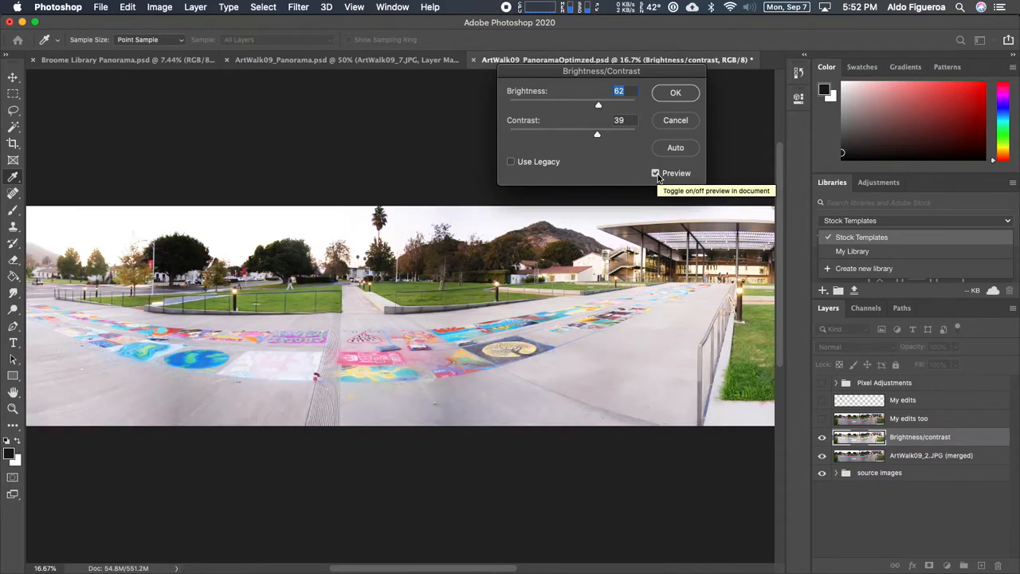
- Enable Use Legacy, set the brightness to 31 and the contrast to 54, and apply the adjustment
left_click(511, 163)
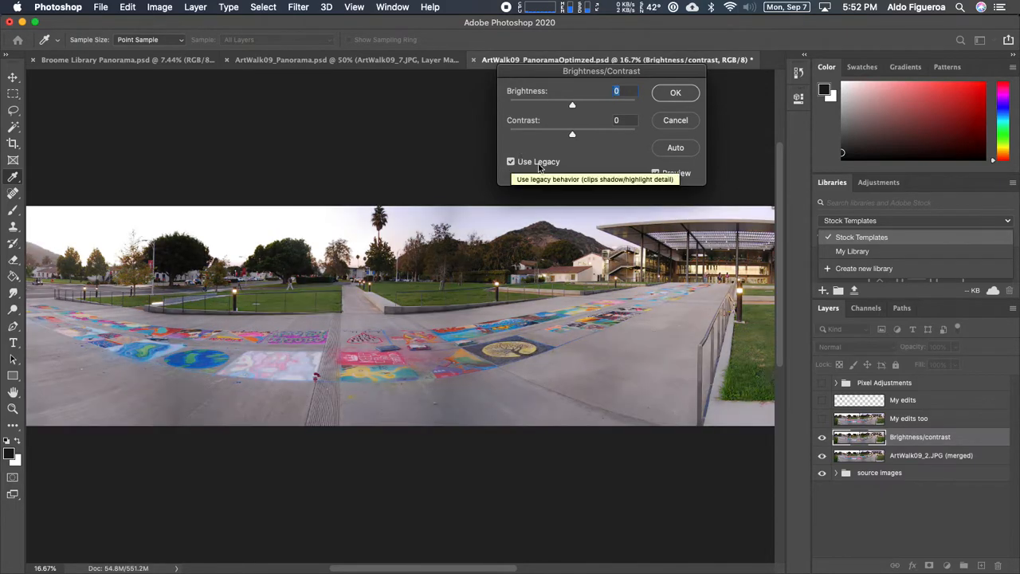
left_click_drag(575, 108, 638, 137)
mouse_move(571, 106)
left_mouse_down()
mouse_move(606, 104)
mouse_move(633, 133)
mouse_move(615, 136)
mouse_move(625, 138)
mouse_move(619, 107)
mouse_move(597, 103)
mouse_move(624, 136)
mouse_move(608, 138)
mouse_move(598, 105)
mouse_move(611, 132)
mouse_move(576, 134)
mouse_move(603, 134)
mouse_move(582, 104)
mouse_move(566, 106)
left_mouse_up()
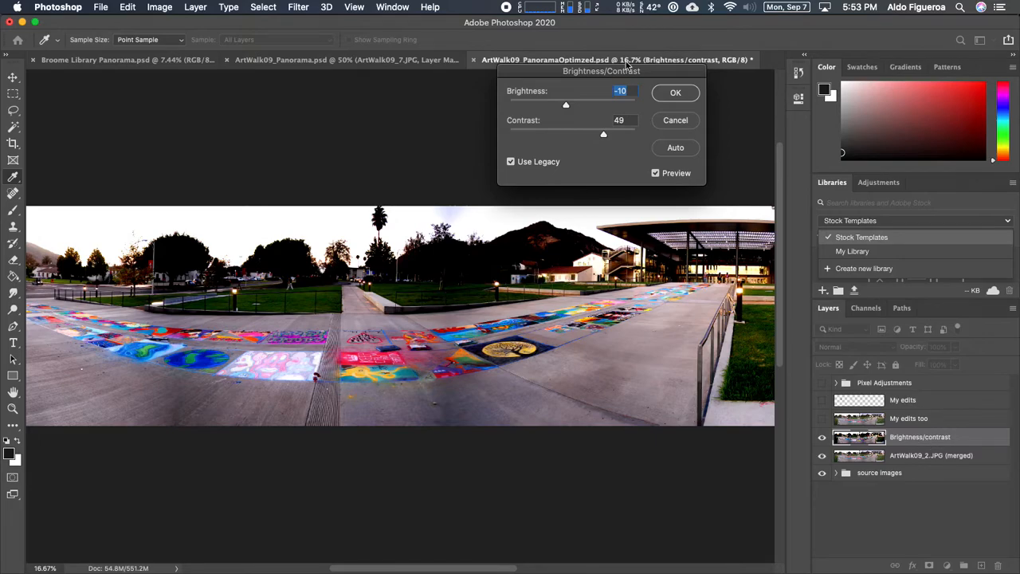
left_click_drag(571, 105, 605, 135)
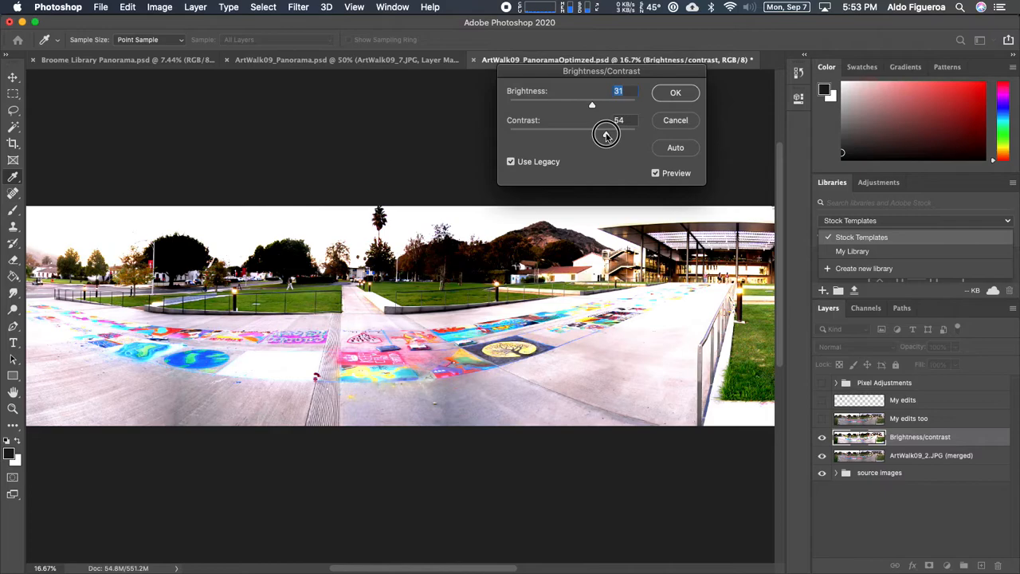
left_click(675, 94)
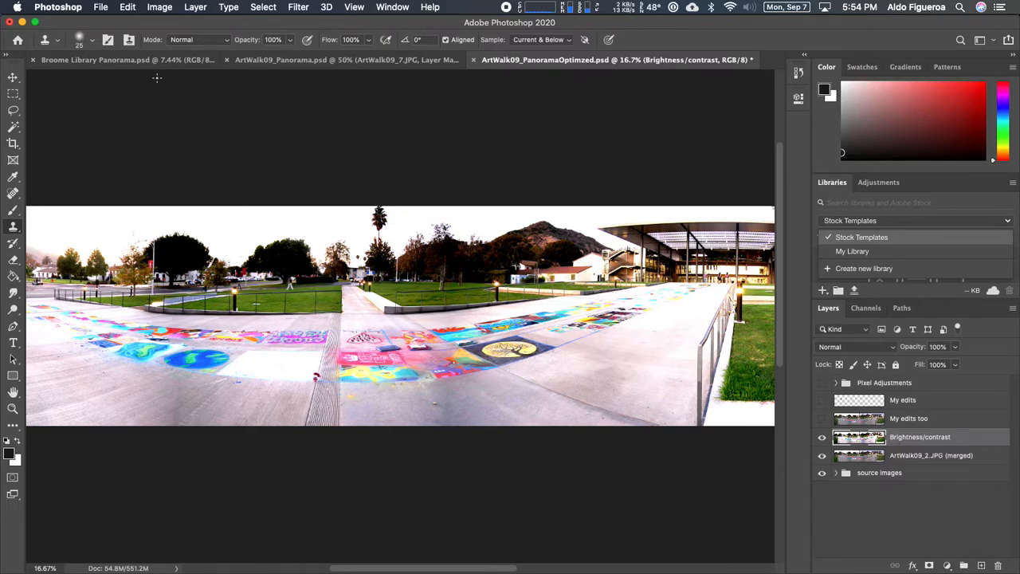
left_click_drag(139, 26, 151, 49)
left_click_drag(215, 44, 198, 7)
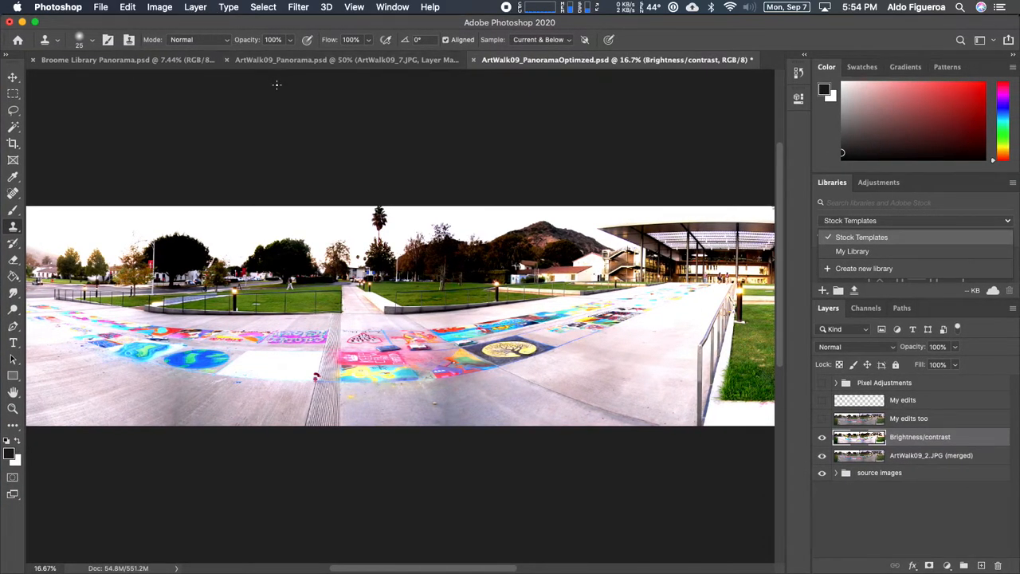